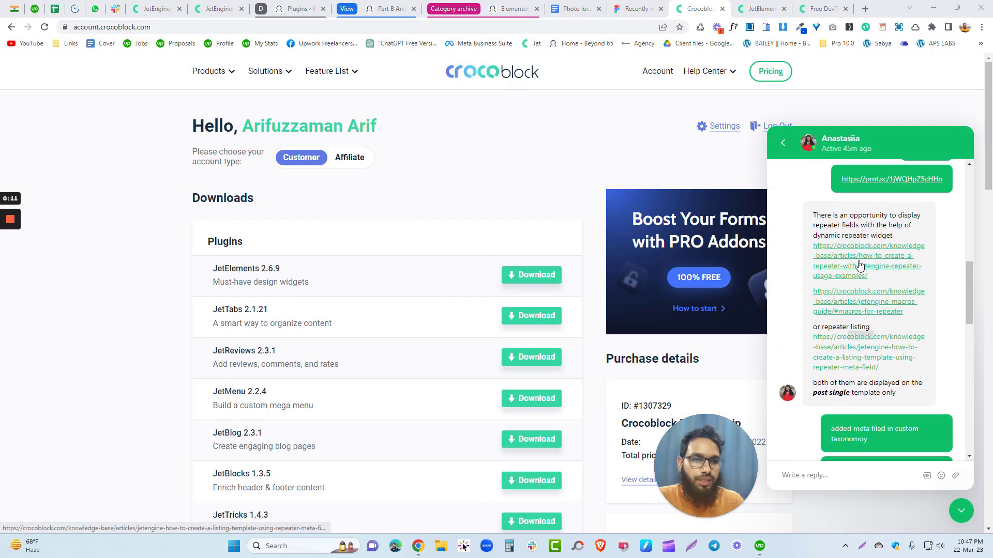
Read through the support chat about displaying JetEngine repeater fields added to a category
scroll(860, 266, "up", 3)
scroll(851, 272, "down", 2)
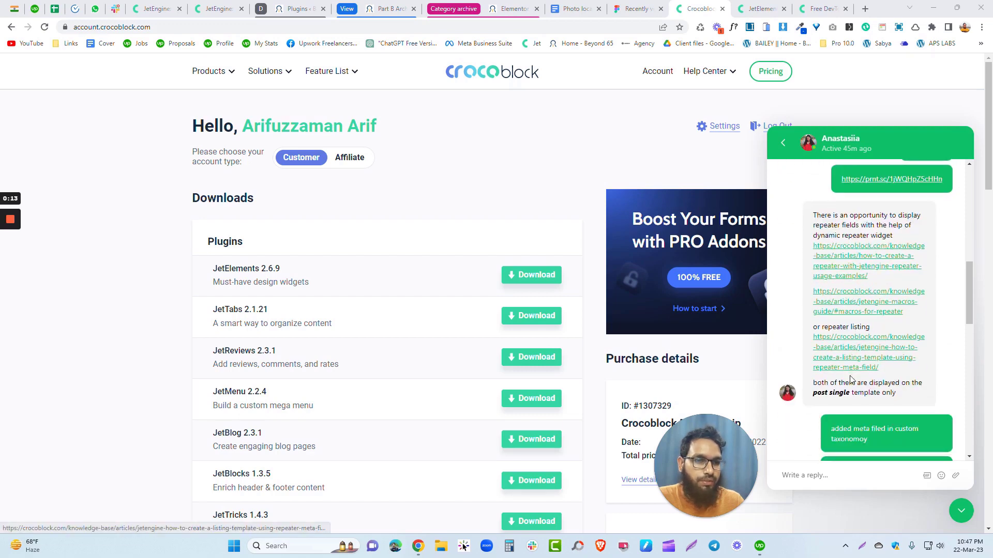
scroll(858, 300, "down", 8)
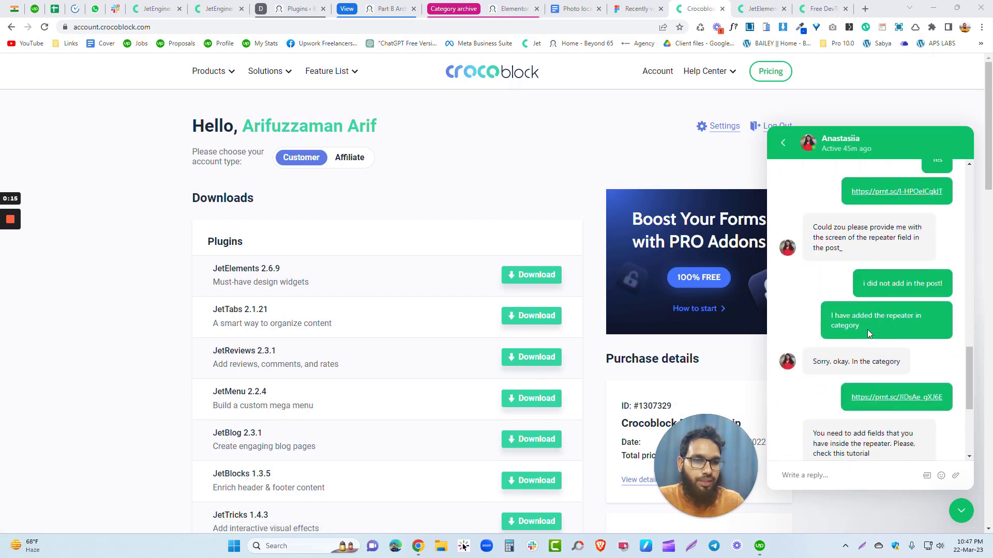
scroll(868, 331, "down", 3)
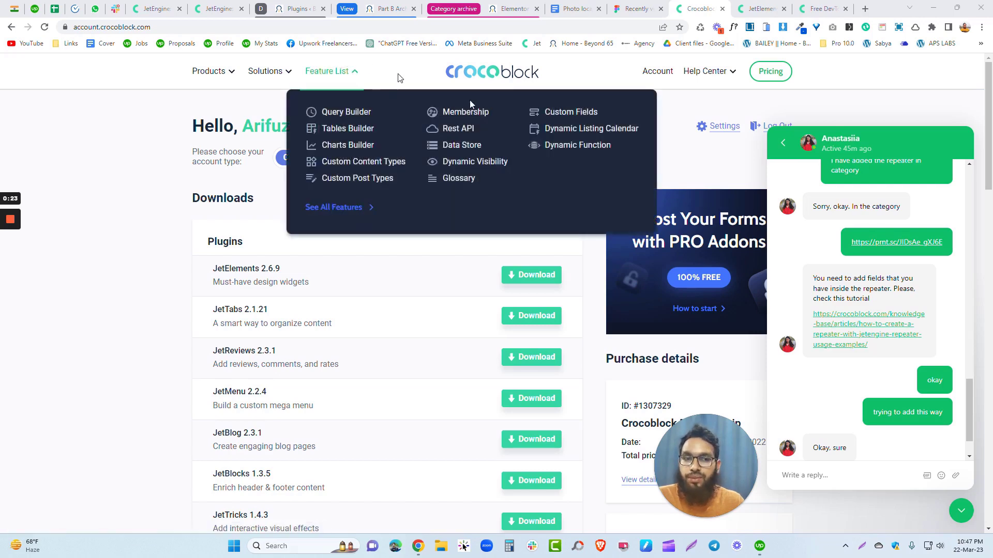
Show the Part B archive page and highlight the Diagnosis, Medicine and Prescription tags beneath its title
left_click(392, 9)
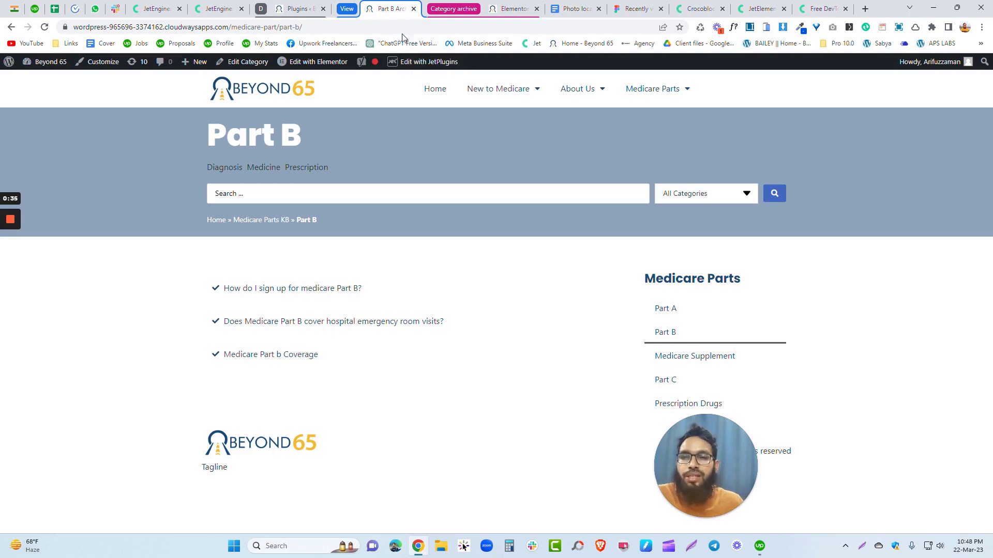
left_click(300, 9)
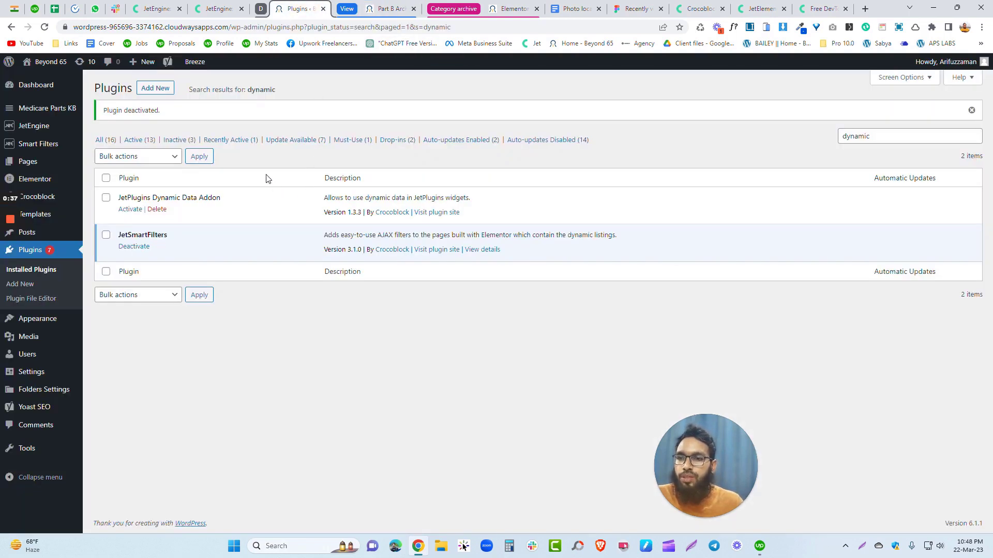
mouse_move(32, 134)
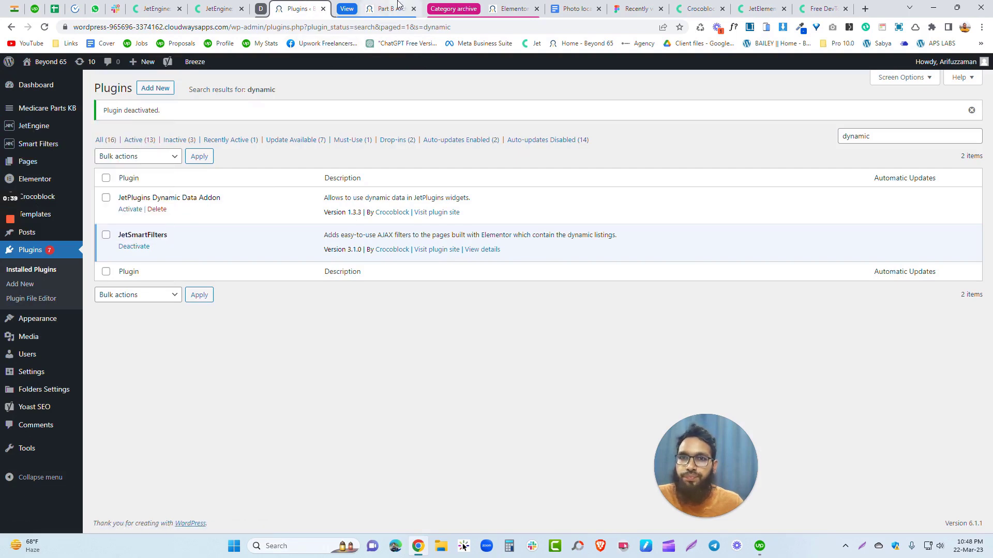
left_click(397, 10)
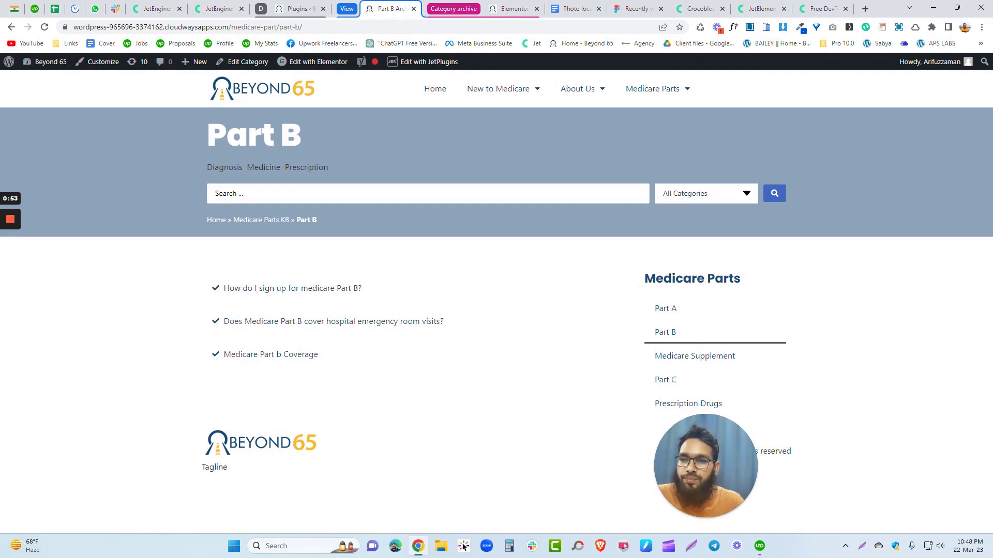
left_click(9, 261)
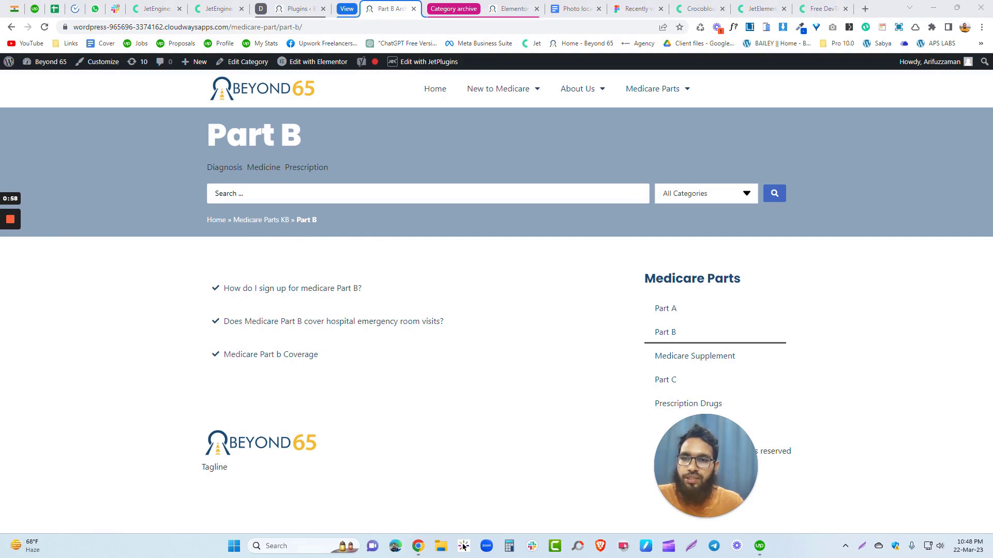
left_click_drag(207, 168, 332, 168)
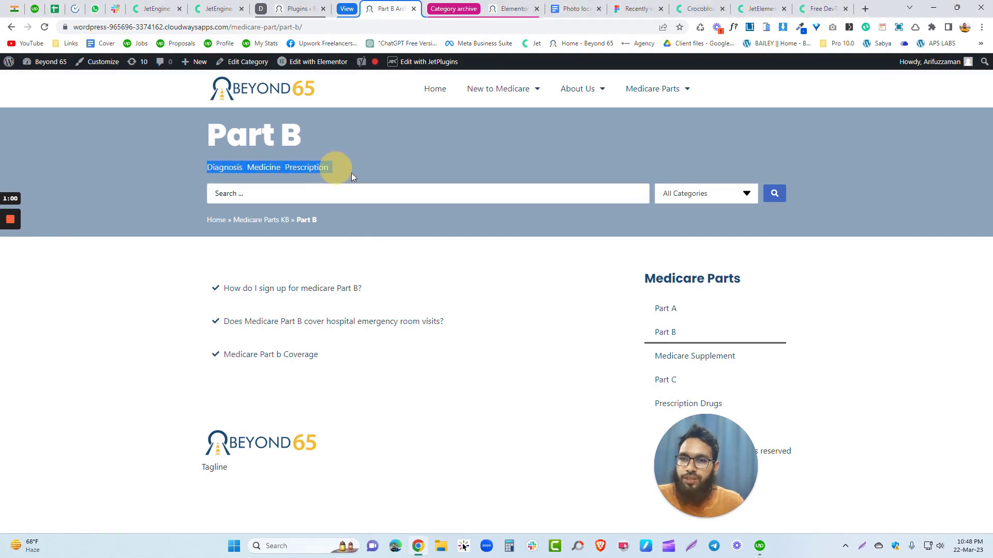
left_click(344, 170)
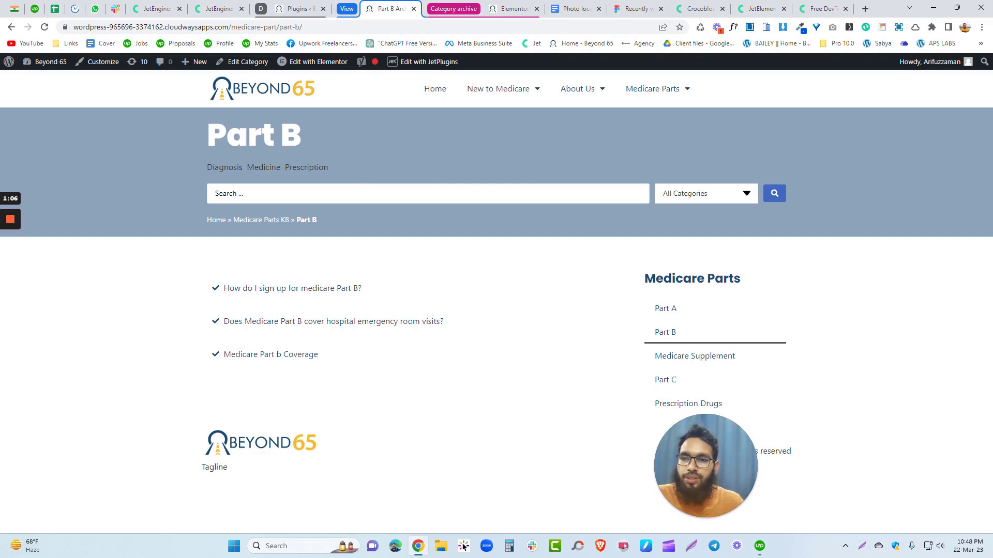
Open the Medicare Category list in the site admin and look over the new-category fields, including Category tags
left_click(305, 9)
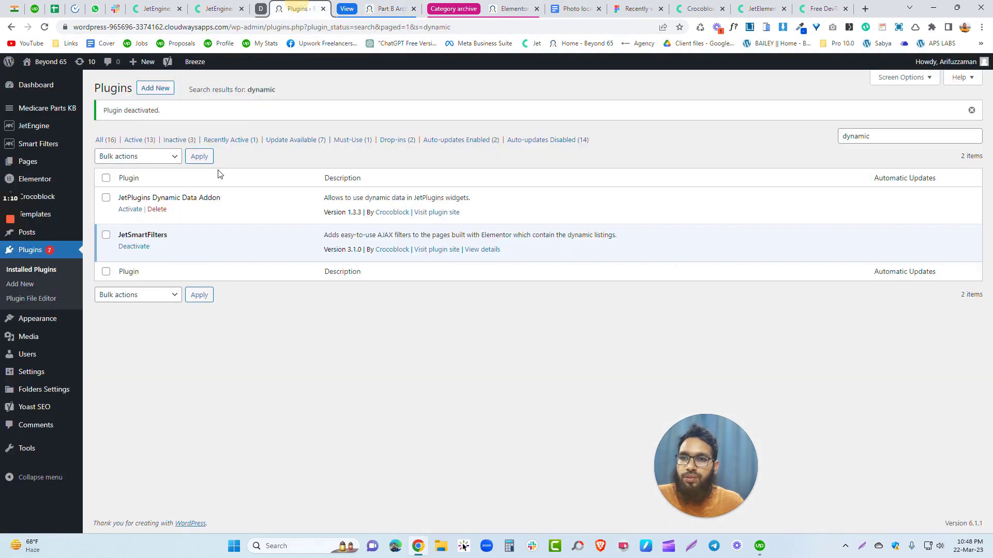
mouse_move(33, 132)
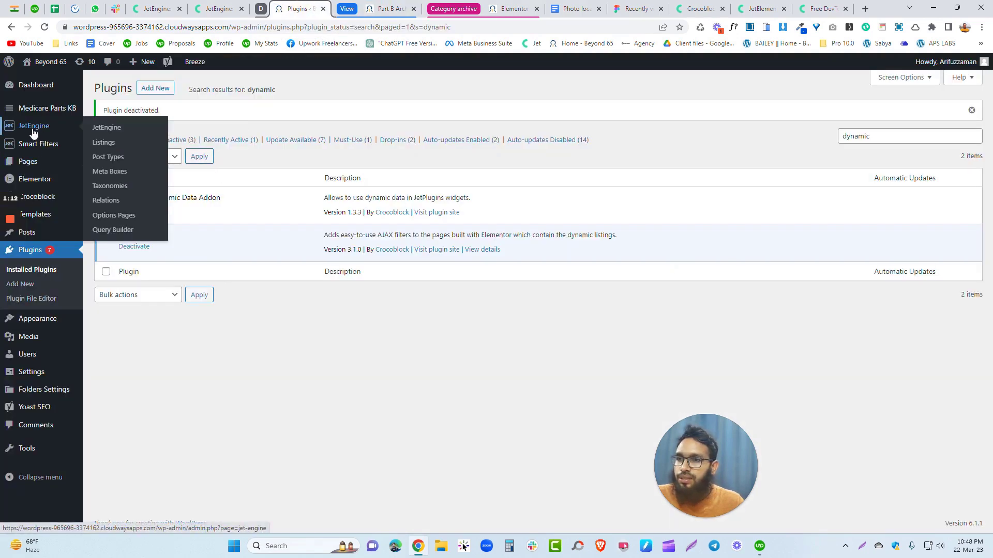
mouse_move(52, 109)
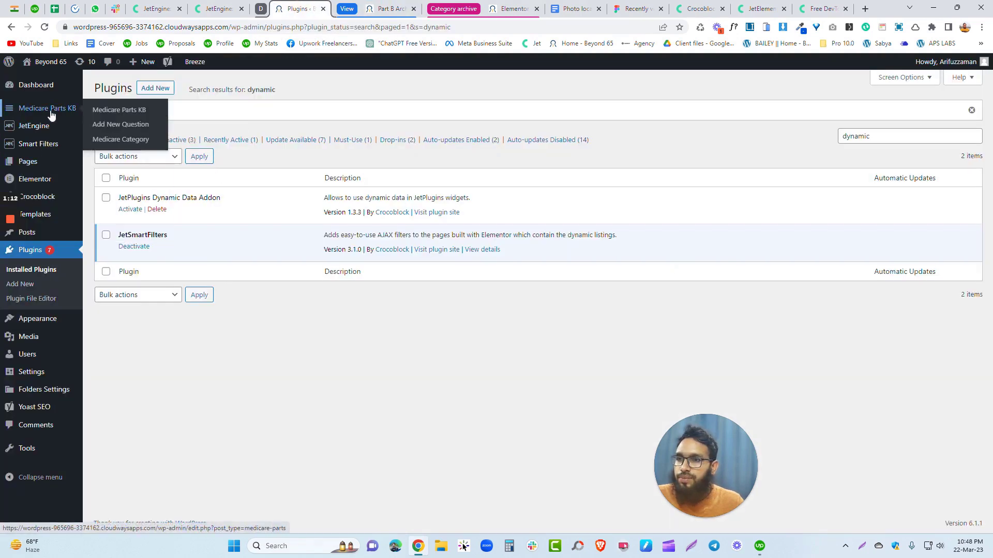
left_click(120, 142)
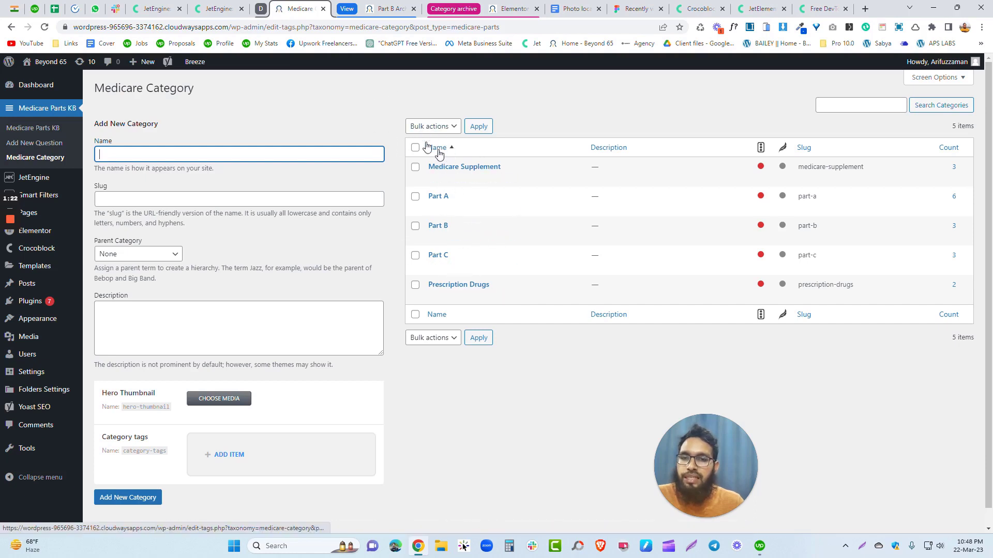
scroll(62, 192, "down", 2)
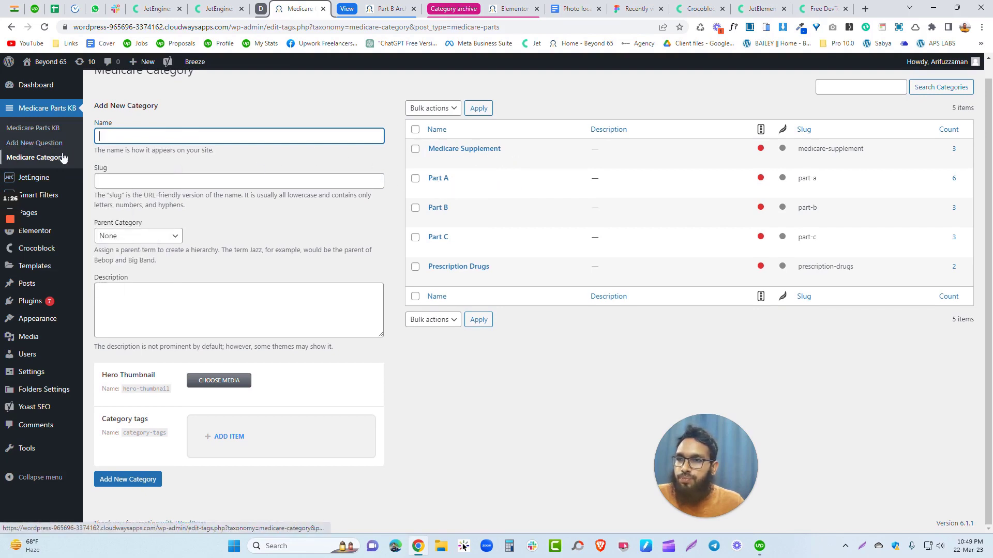
Open the Medicare Category taxonomy for editing in JetEngine
mouse_move(46, 182)
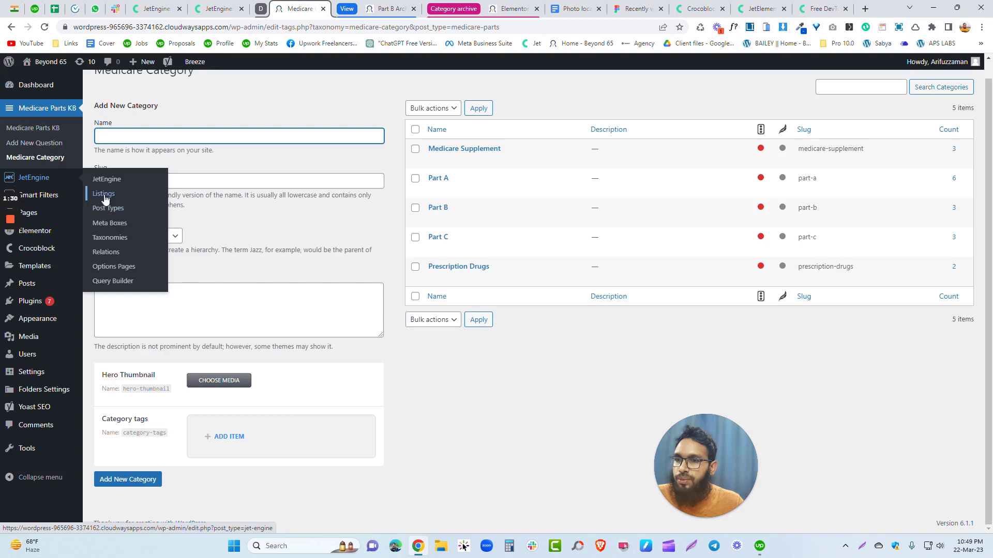
left_click(117, 237)
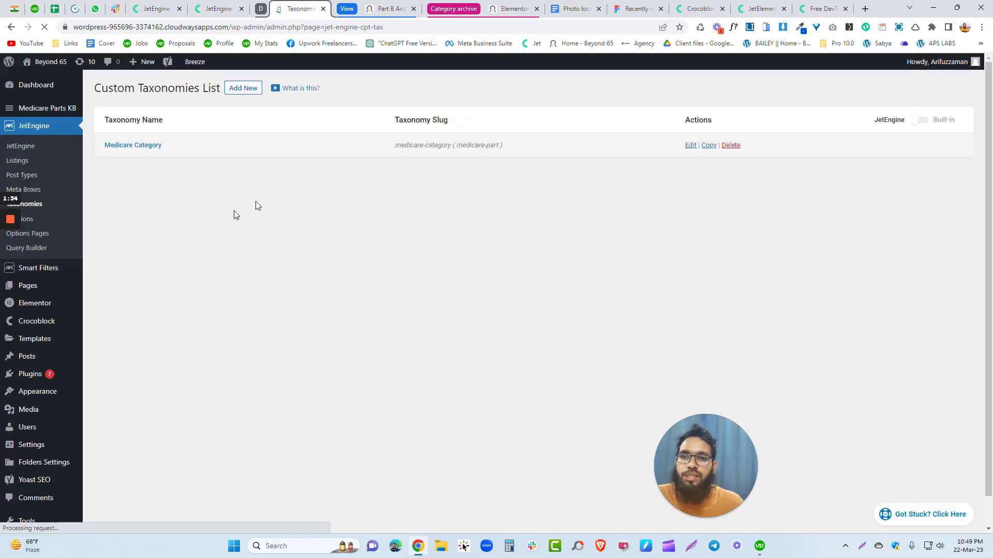
left_click(142, 150)
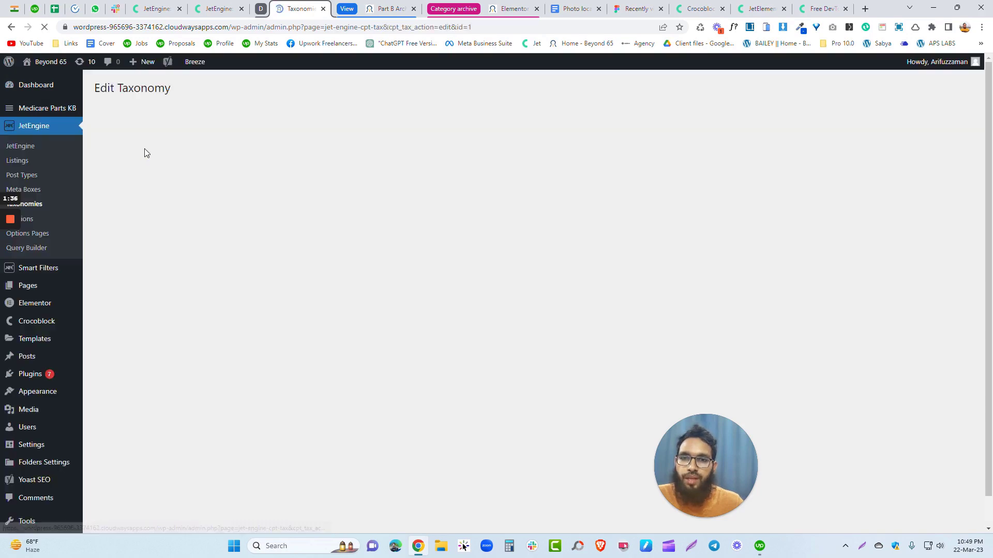
scroll(268, 227, "down", 2)
scroll(282, 181, "up", 2)
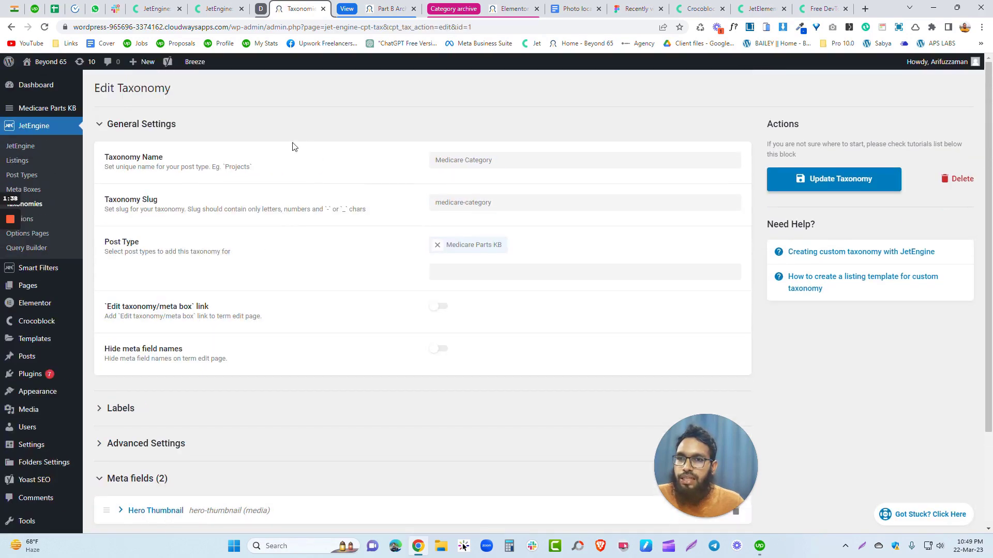
Expand the Category tags repeater meta field and its cate tag subfield to examine their settings
scroll(259, 248, "down", 2)
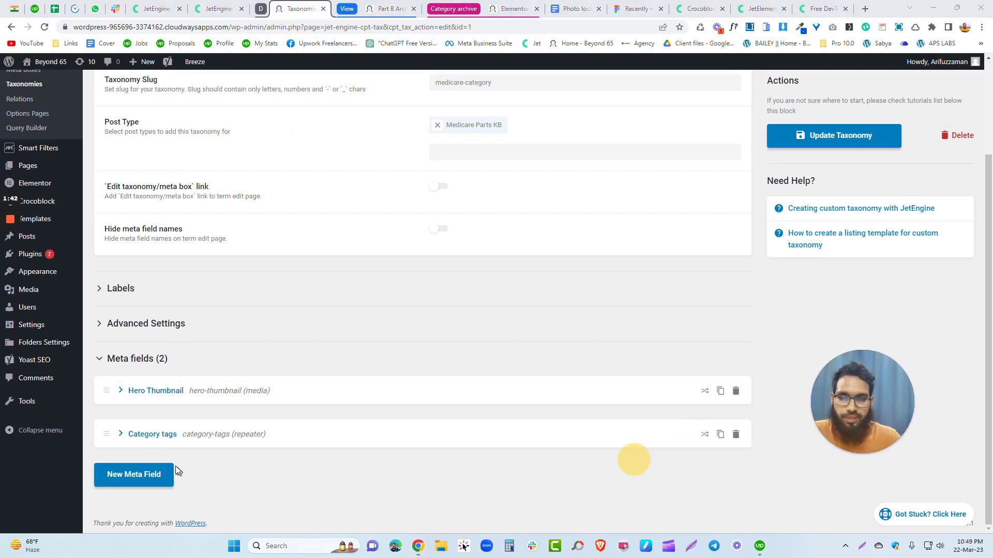
left_click(166, 437)
scroll(346, 312, "down", 5)
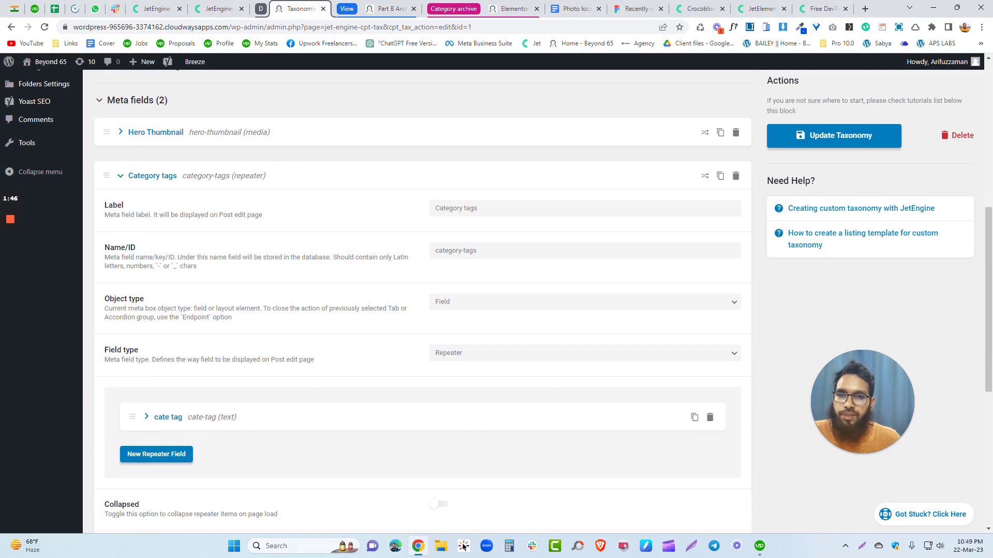
scroll(377, 269, "down", 2)
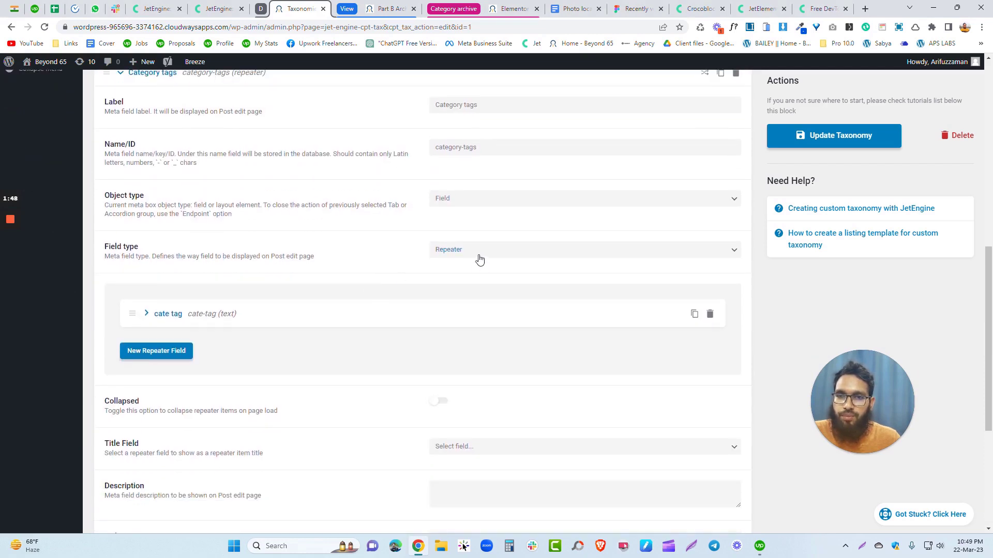
scroll(178, 303, "down", 1)
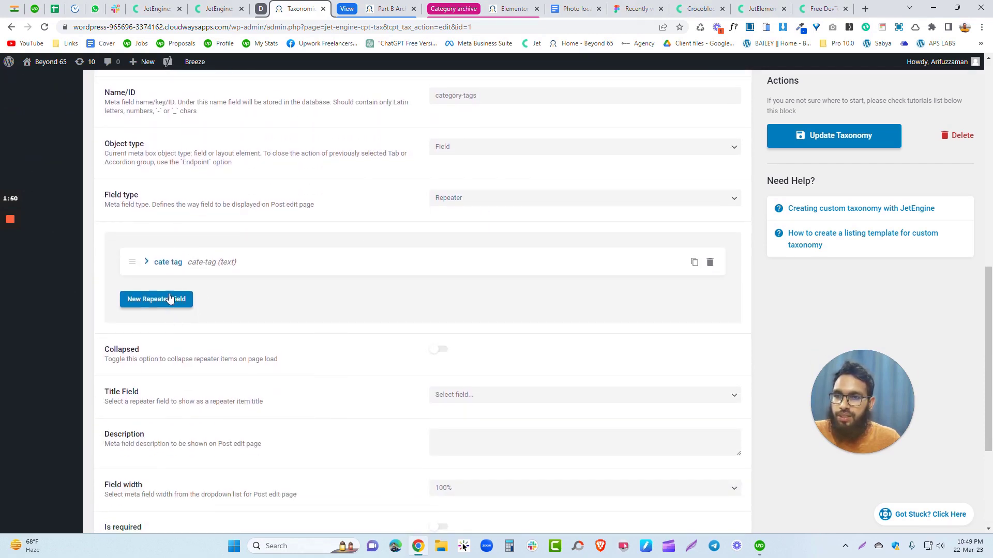
left_click(169, 265)
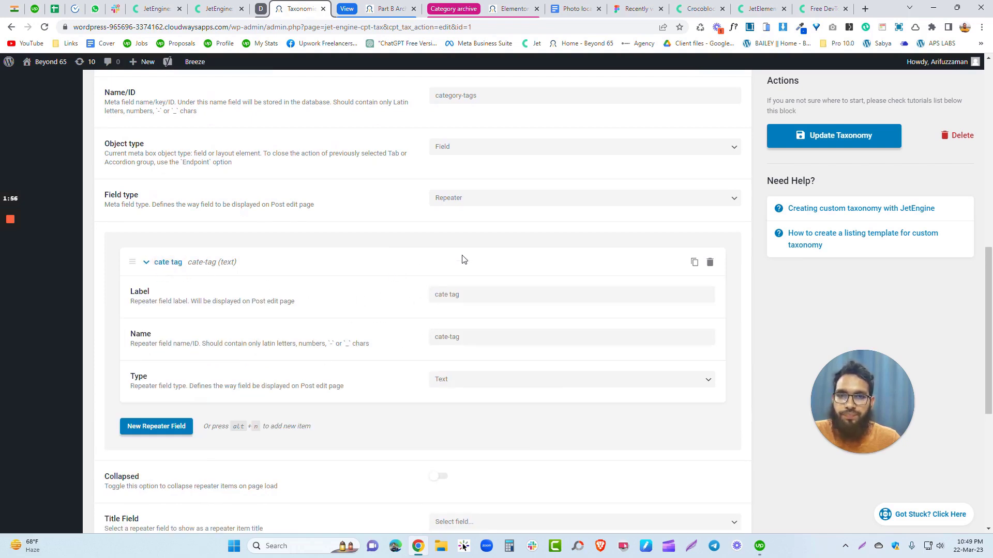
scroll(337, 289, "down", 2)
scroll(326, 250, "up", 3)
scroll(306, 246, "up", 8)
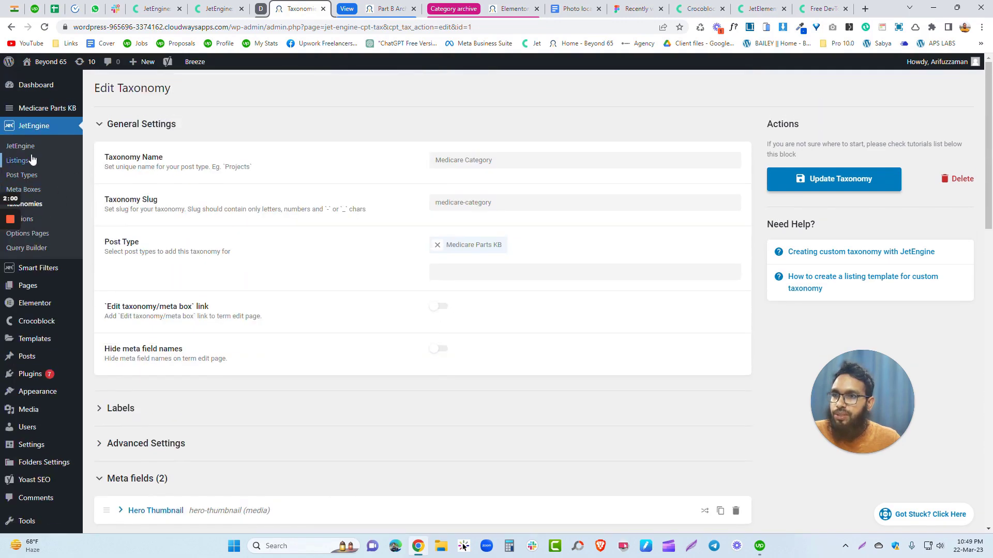
Open the Part C term of Medicare Category for editing and go to its Category tags field
mouse_move(52, 108)
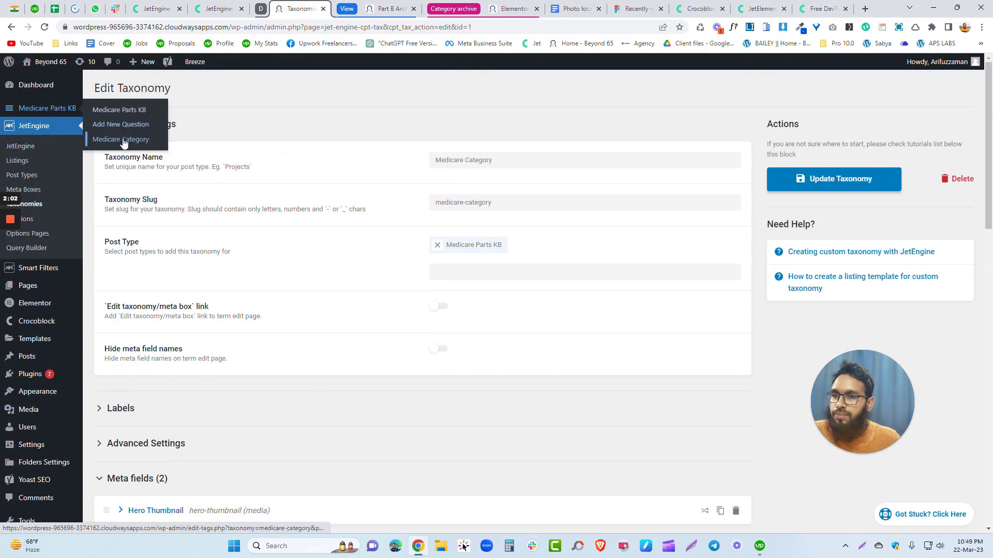
left_click(124, 141)
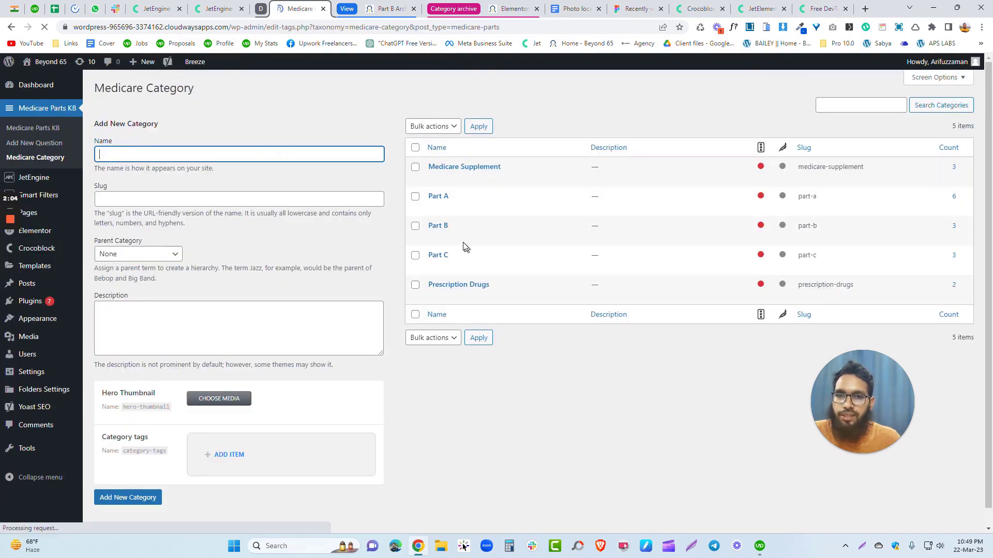
left_click(433, 266)
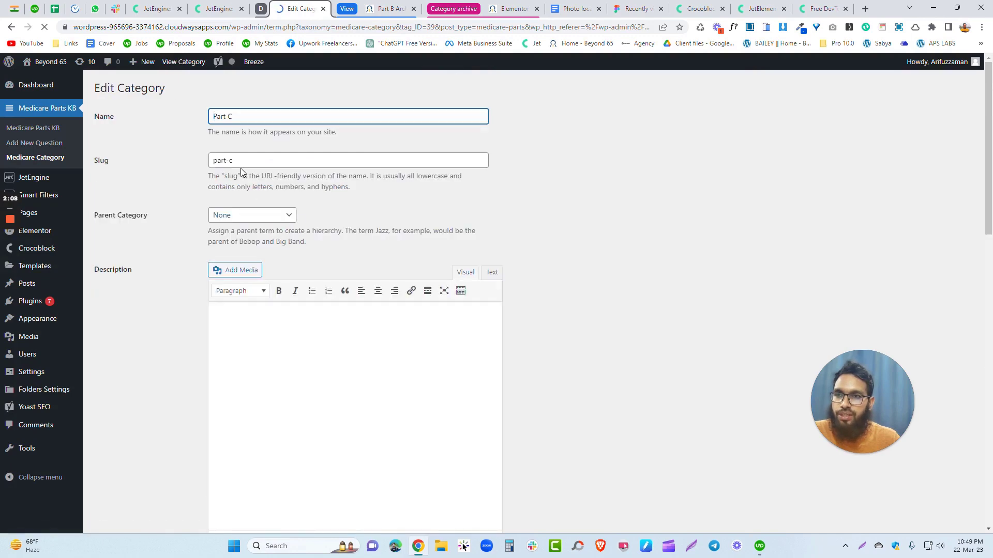
scroll(201, 239, "down", 5)
scroll(202, 239, "down", 5)
scroll(139, 230, "up", 1)
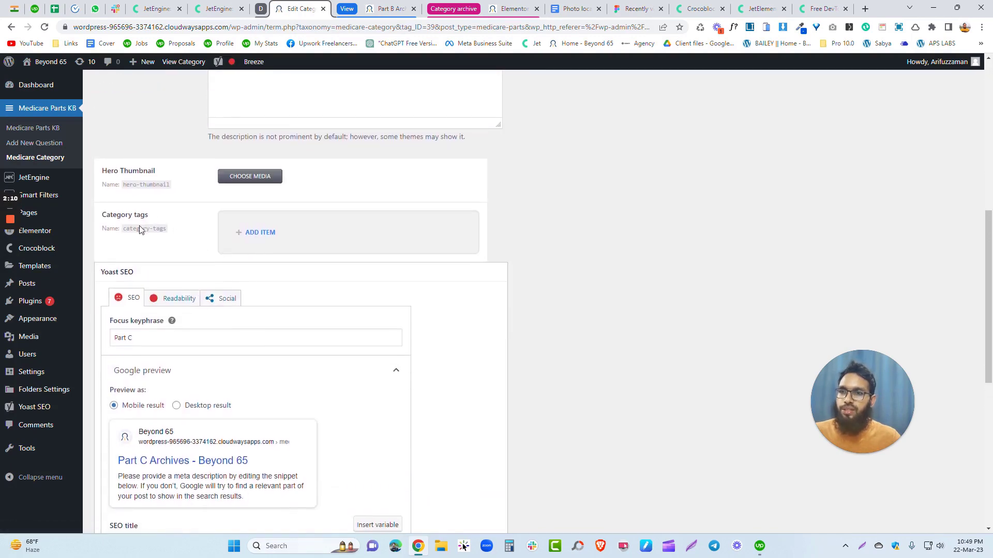
Add a first item to Part C's Category tags with the cate tag "PartC 1"
left_click(256, 234)
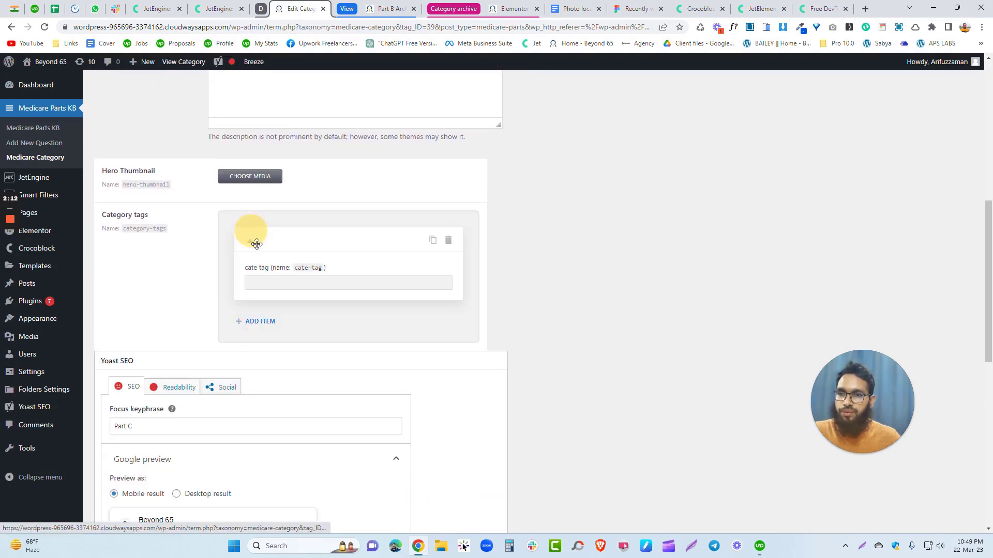
left_click(348, 282)
type("Par")
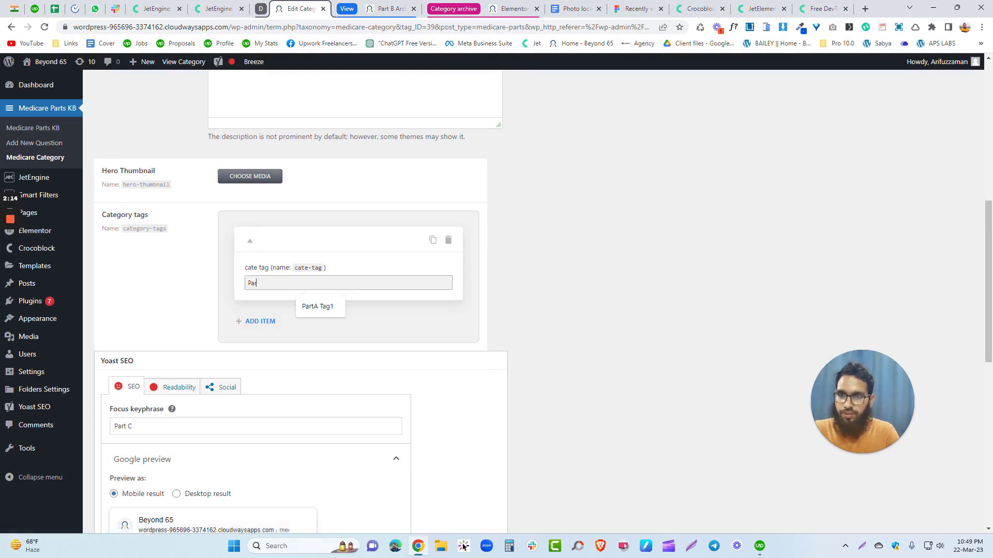
type("tC 1")
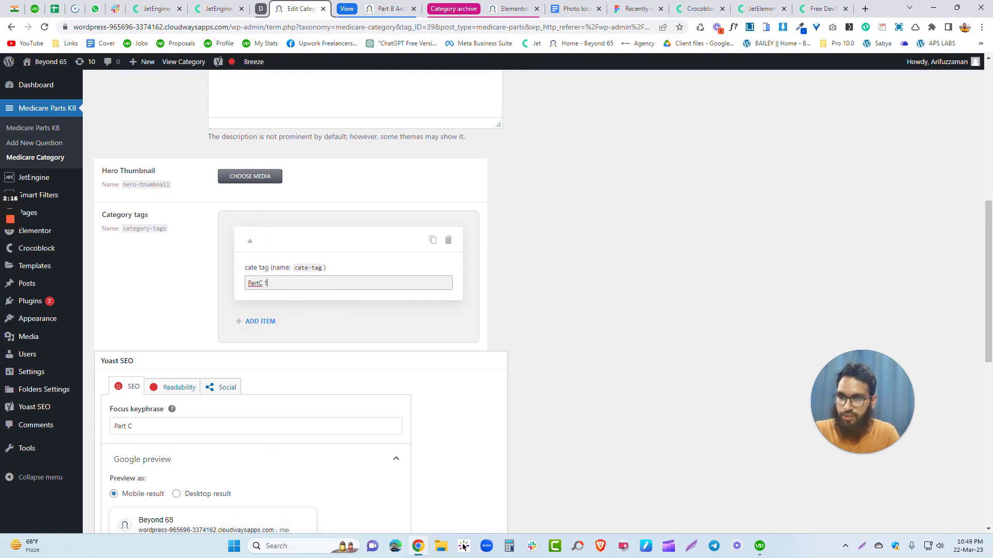
Add a second item to Part C's Category tags with the cate tag "Part C2"
left_click(259, 321)
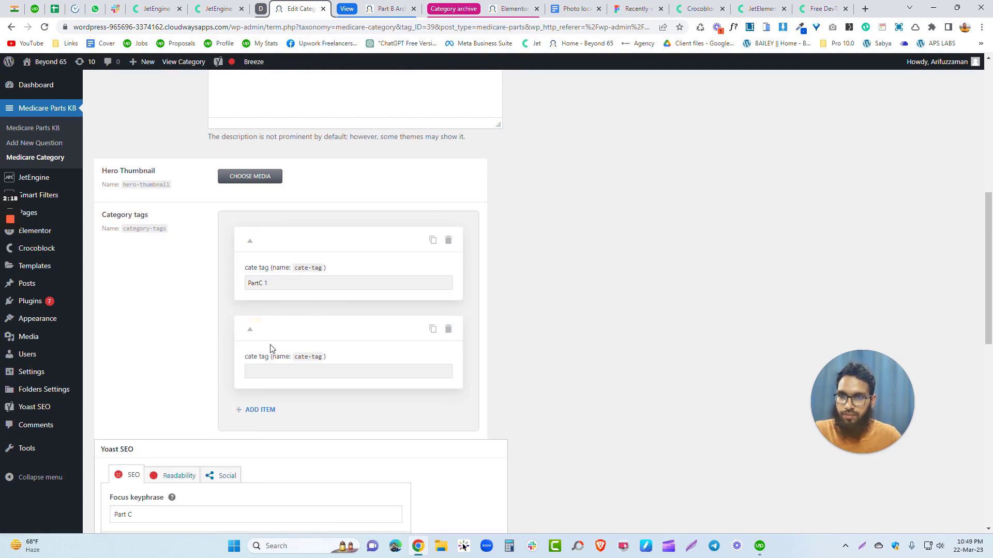
left_click(257, 372)
type("Part C2")
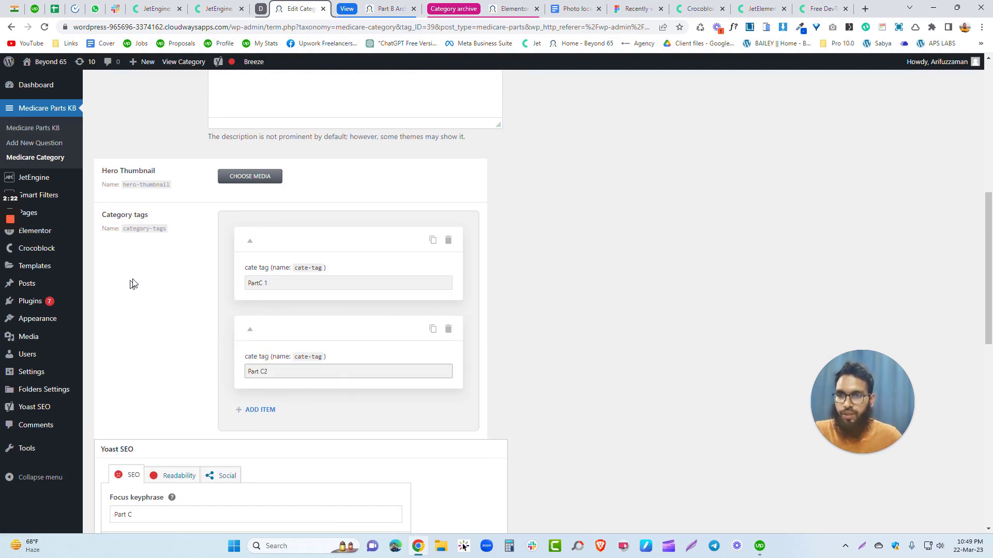
left_click(133, 282)
scroll(510, 273, "up", 6)
scroll(743, 244, "down", 5)
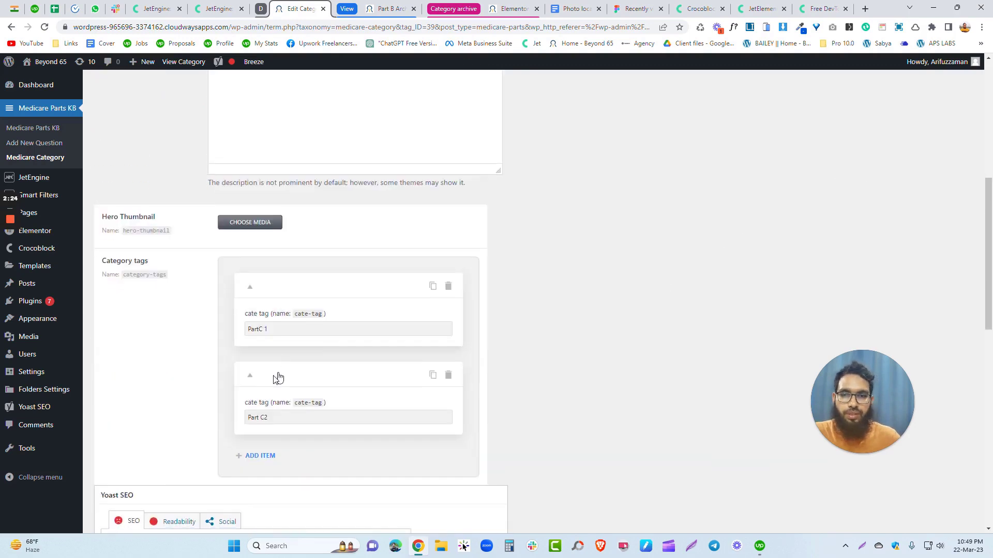
Save the Part C term and open the Part C archive page on the site to check its category tags
scroll(278, 378, "down", 10)
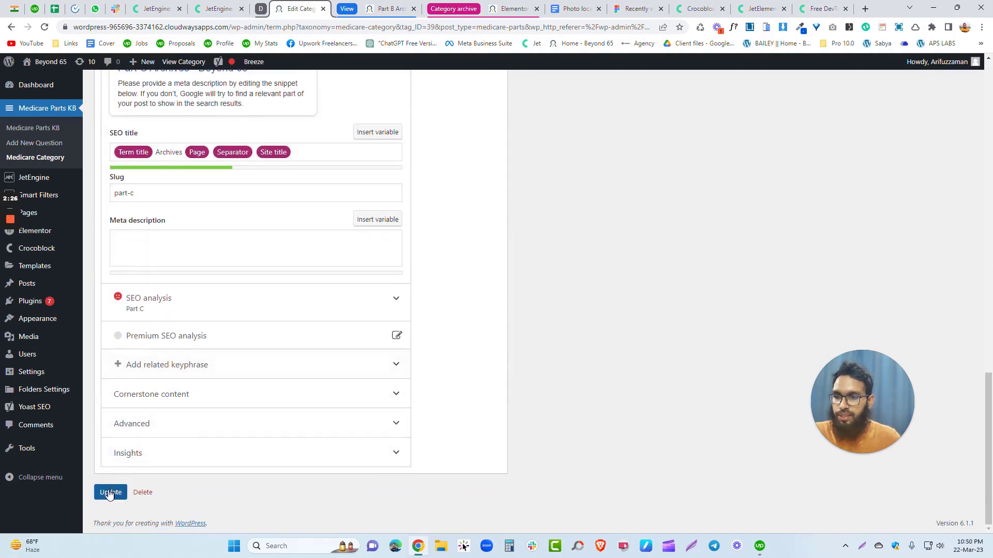
left_click(109, 493)
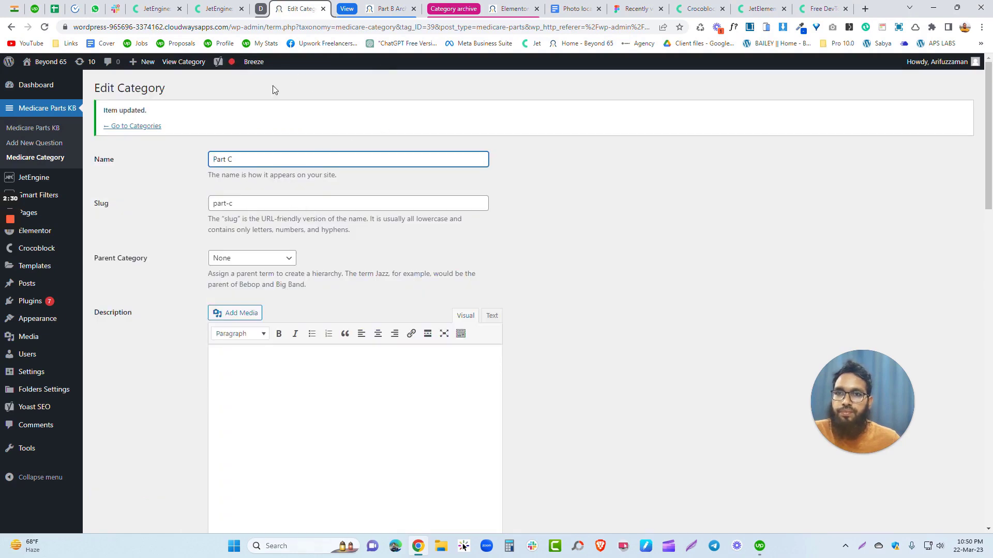
left_click(389, 9)
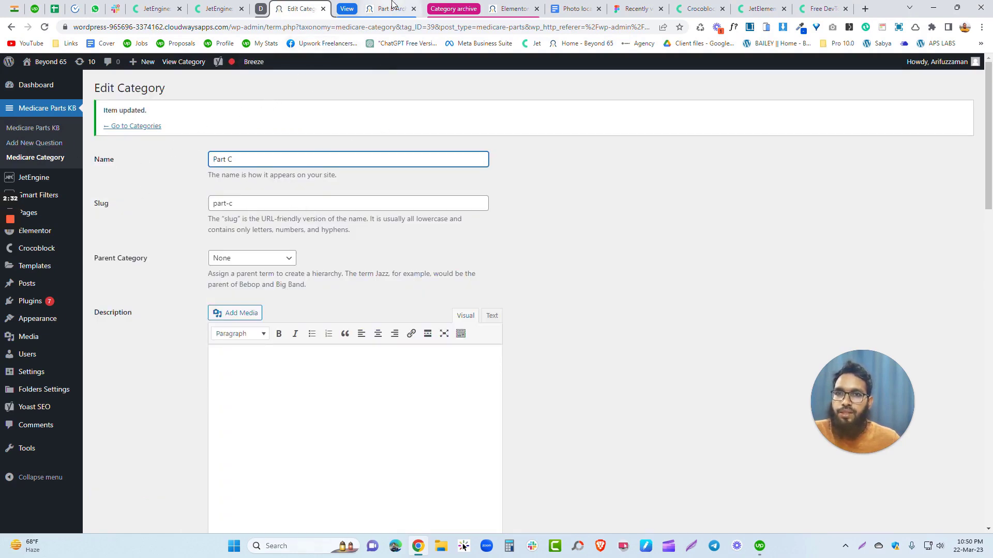
left_click(668, 380)
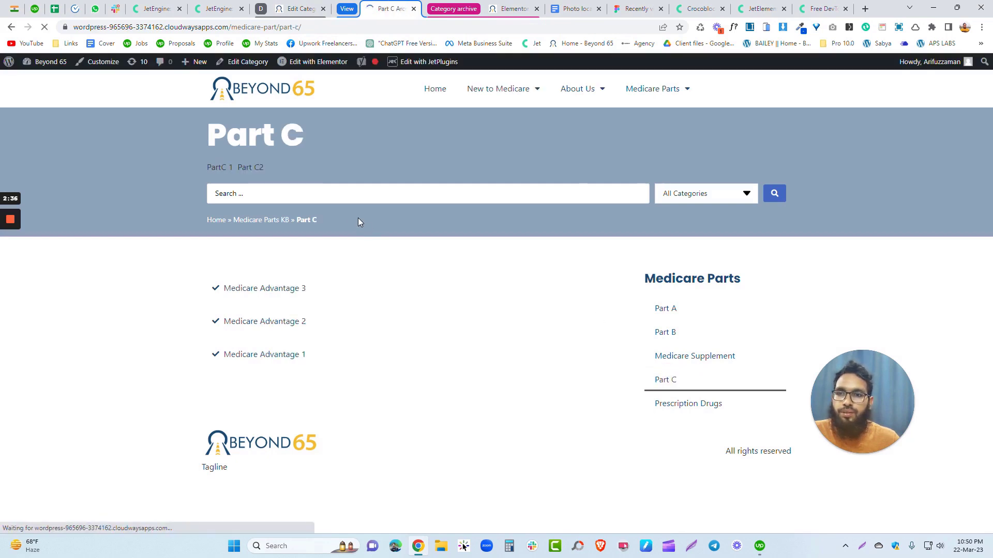
left_click_drag(204, 167, 266, 166)
left_click(288, 166)
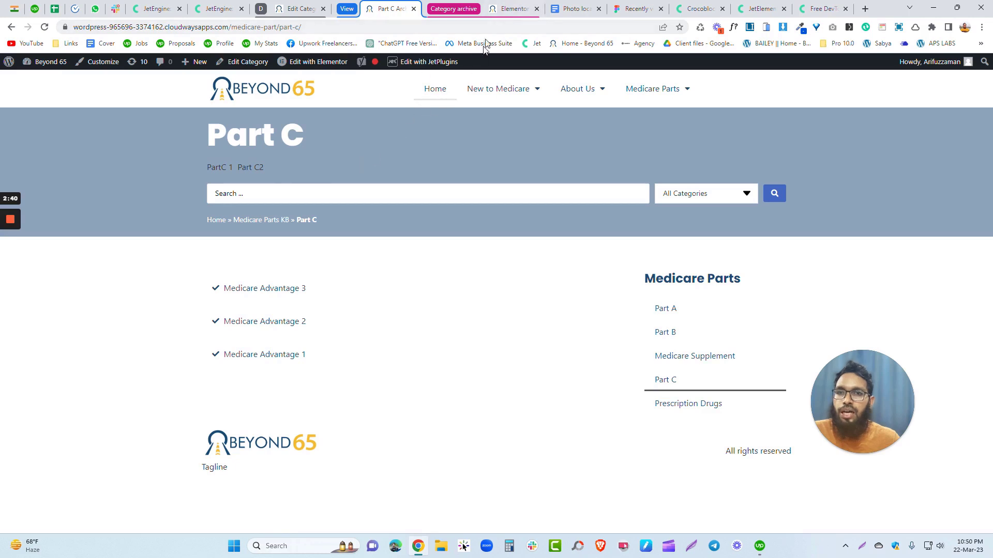
Switch to the archive template in Elementor and search the widgets for "dynamic"
left_click(515, 9)
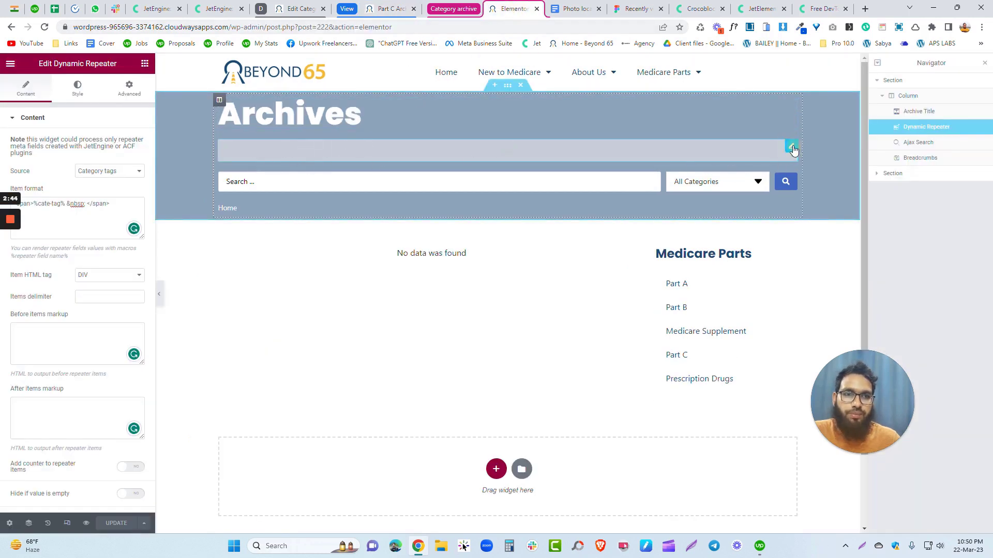
left_click(145, 63)
left_click(33, 104)
type("d")
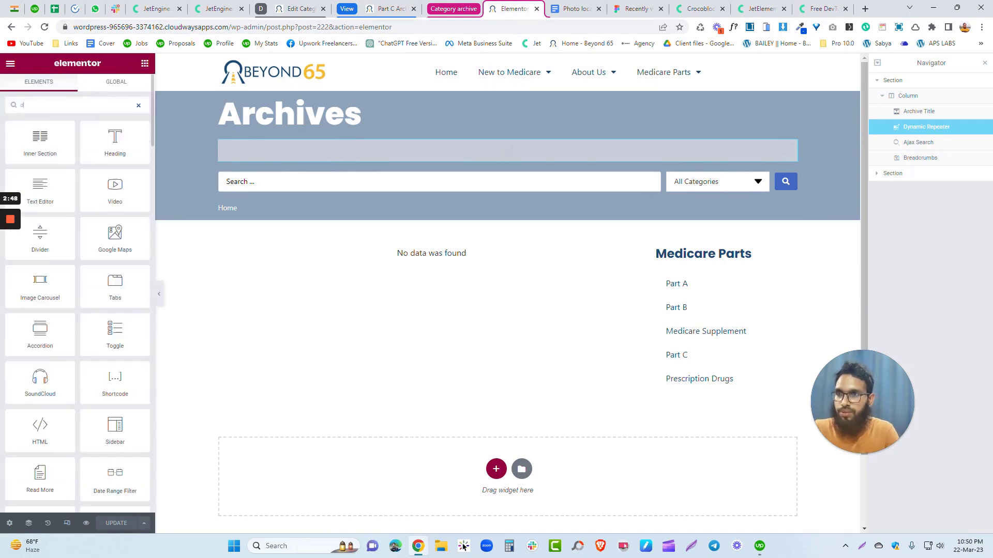
type("ynamic")
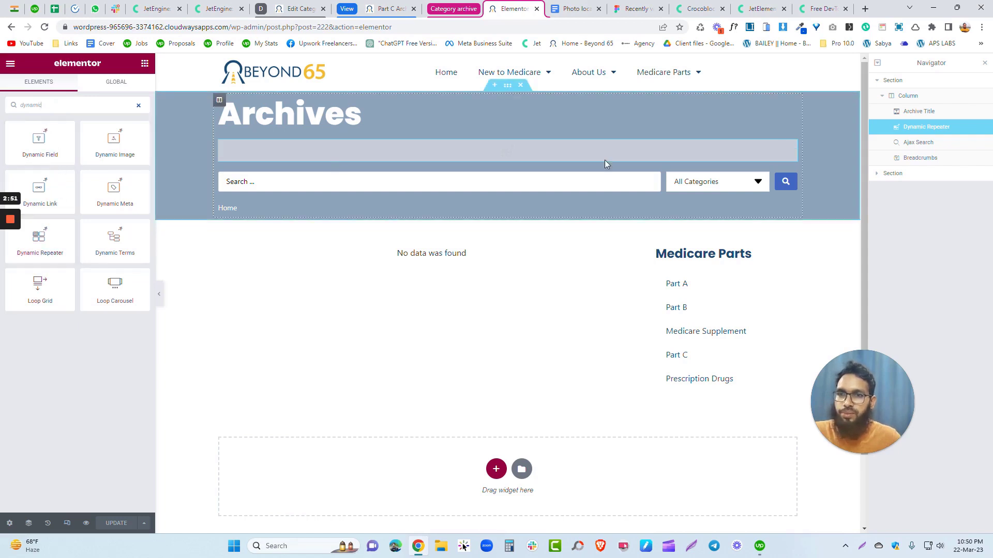
Open the Dynamic Repeater beneath the archive title for editing and choose Category tags as its source
left_click(790, 148)
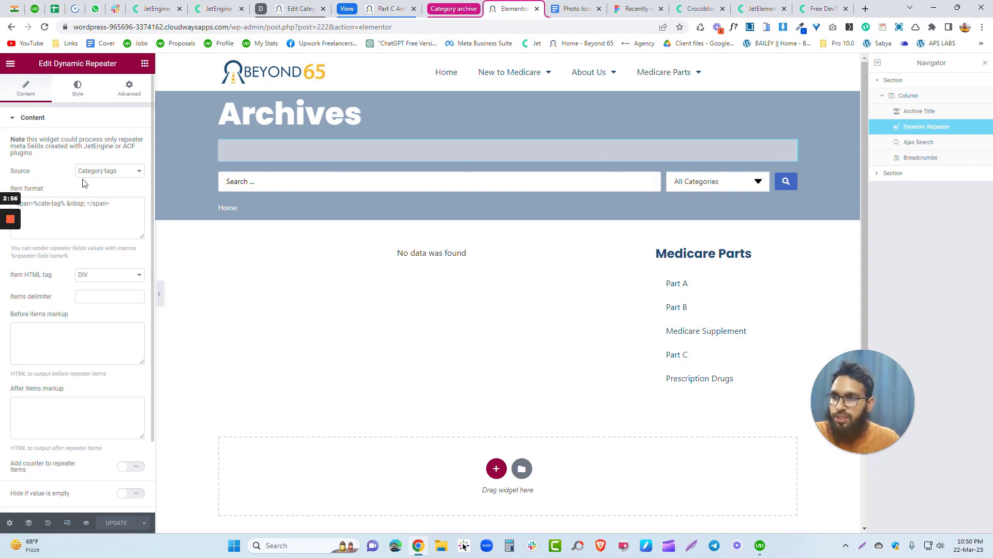
left_click(114, 172)
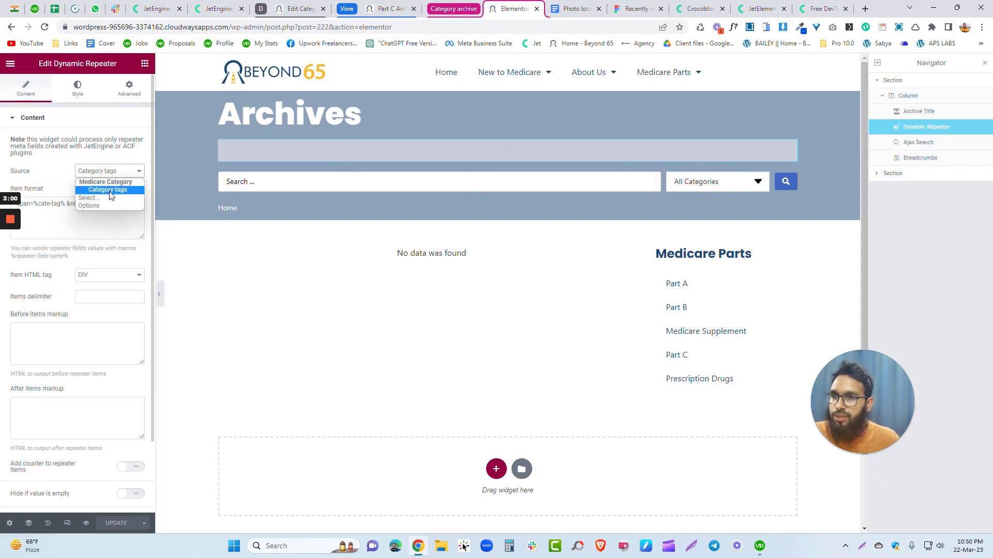
left_click(110, 191)
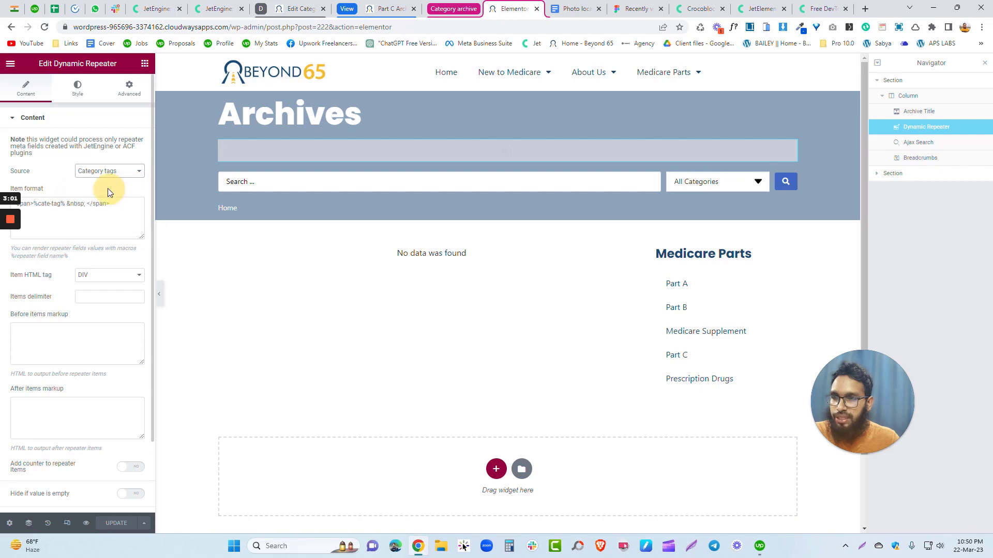
Open the Medicare Category taxonomy in JetEngine for editing and look at its meta fields
left_click(303, 8)
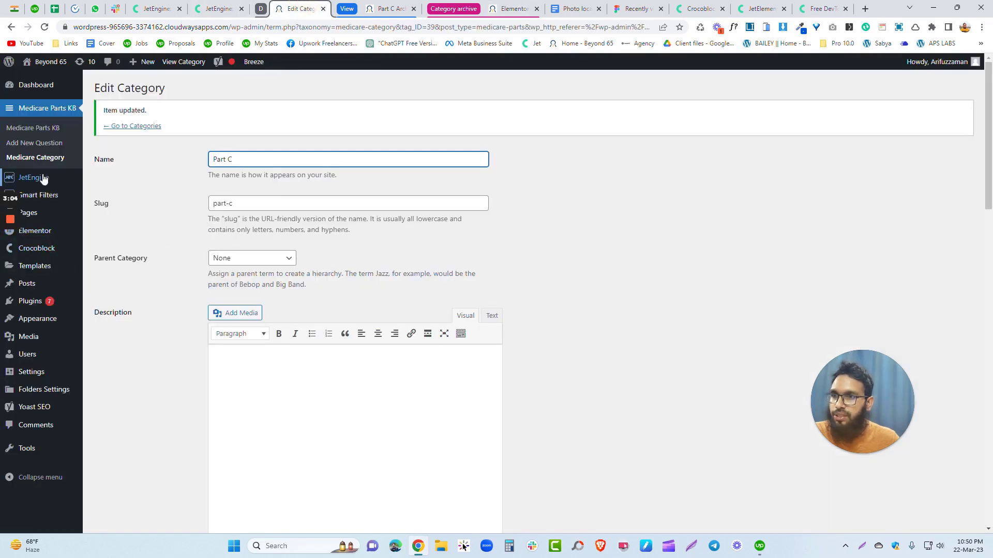
mouse_move(44, 178)
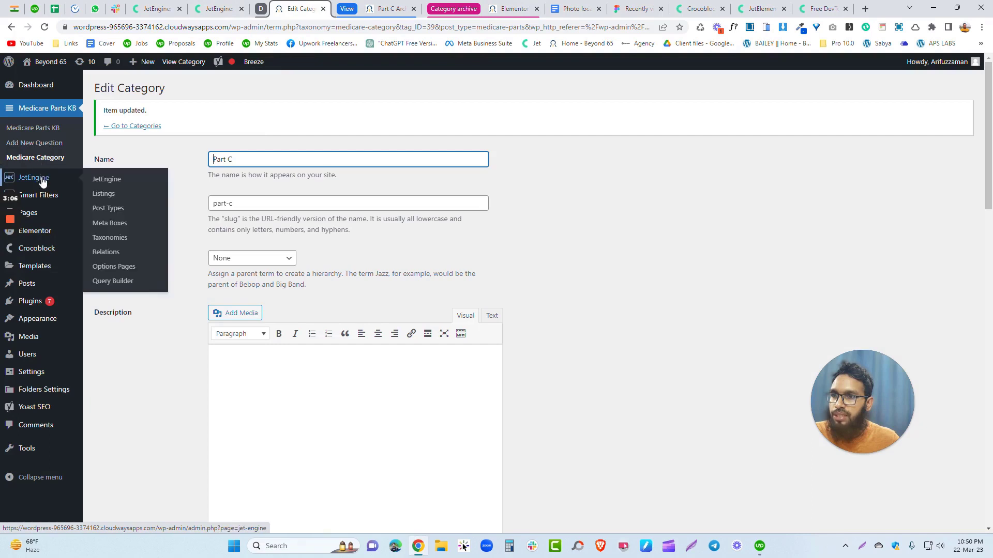
left_click(118, 239)
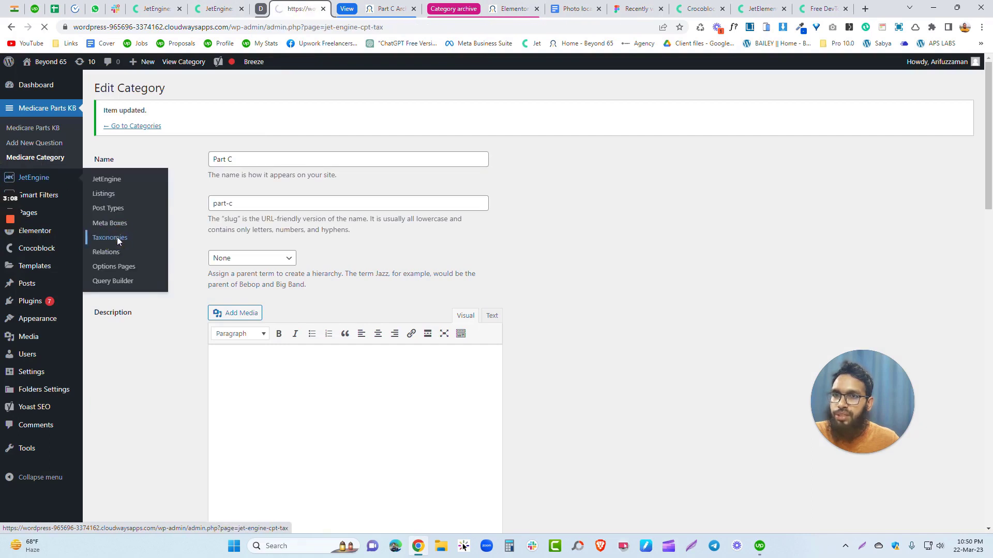
left_click(145, 148)
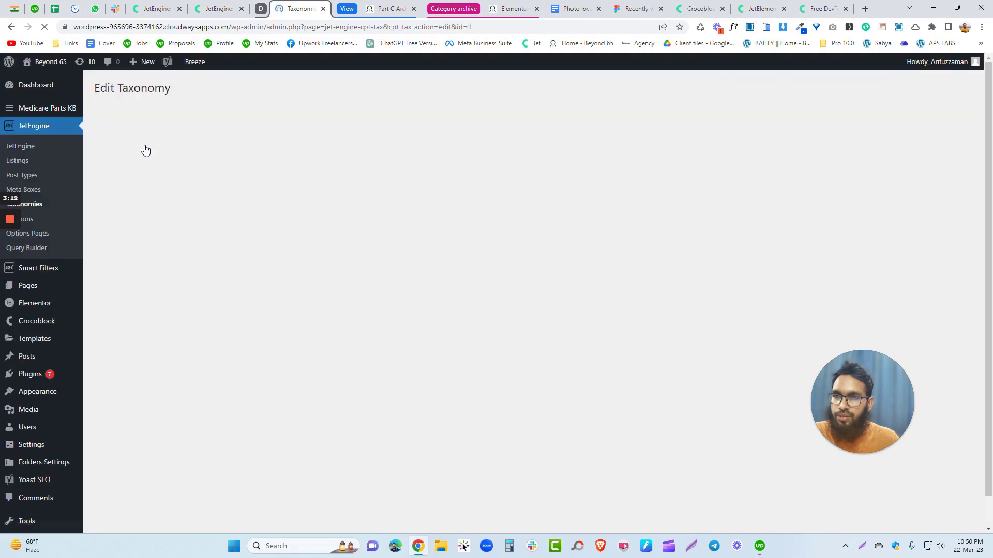
scroll(188, 258, "down", 2)
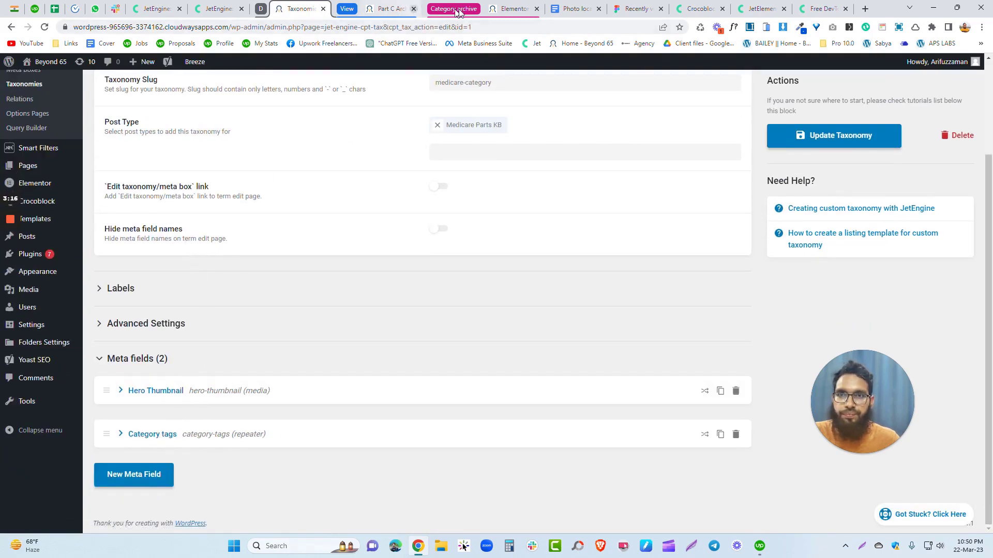
Return to the archive template and examine the Dynamic Repeater's source and item format
left_click(512, 9)
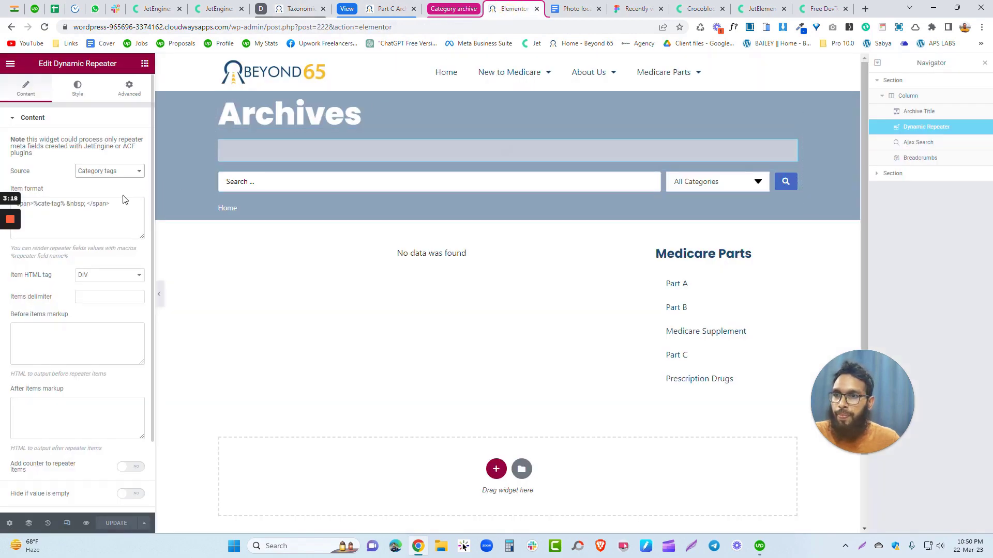
scroll(125, 199, "down", 1)
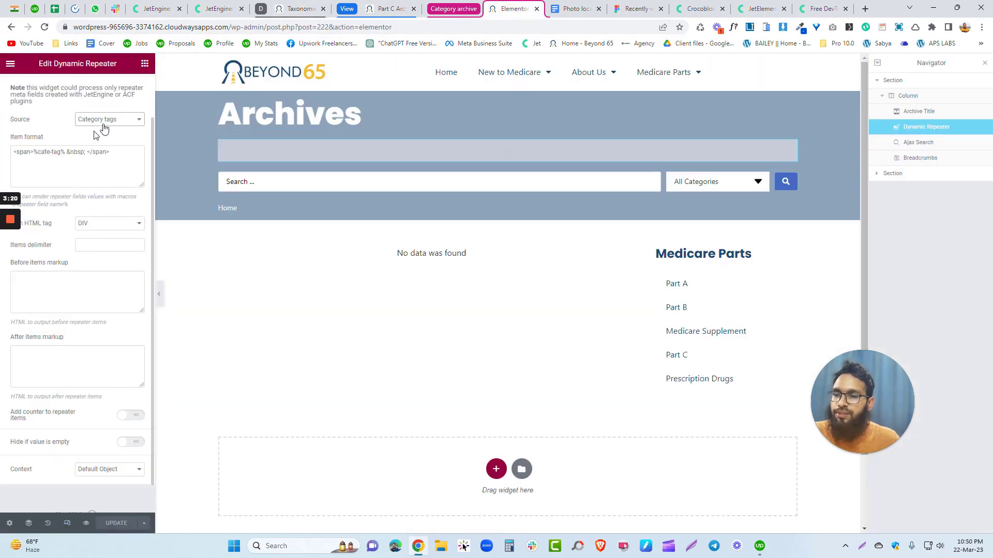
left_click(44, 153)
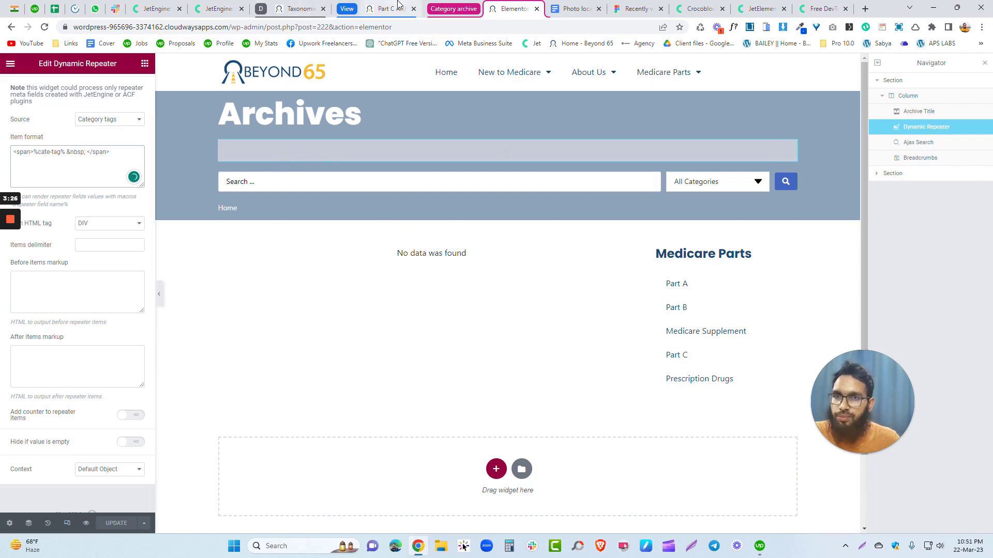
In the Medicare Category taxonomy, expand the Category tags field and its cate tag subfield to check their name IDs
left_click(299, 9)
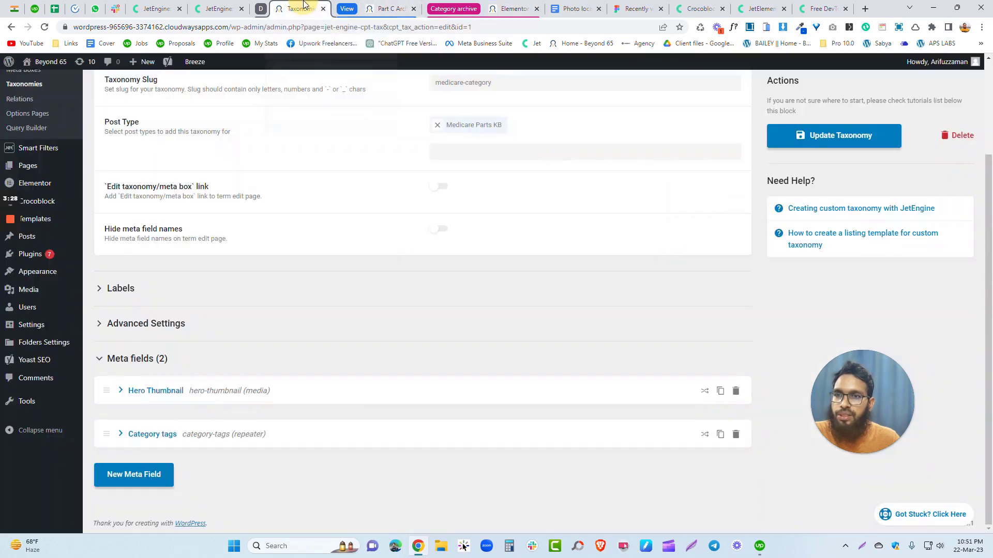
left_click(201, 444)
scroll(290, 450, "down", 3)
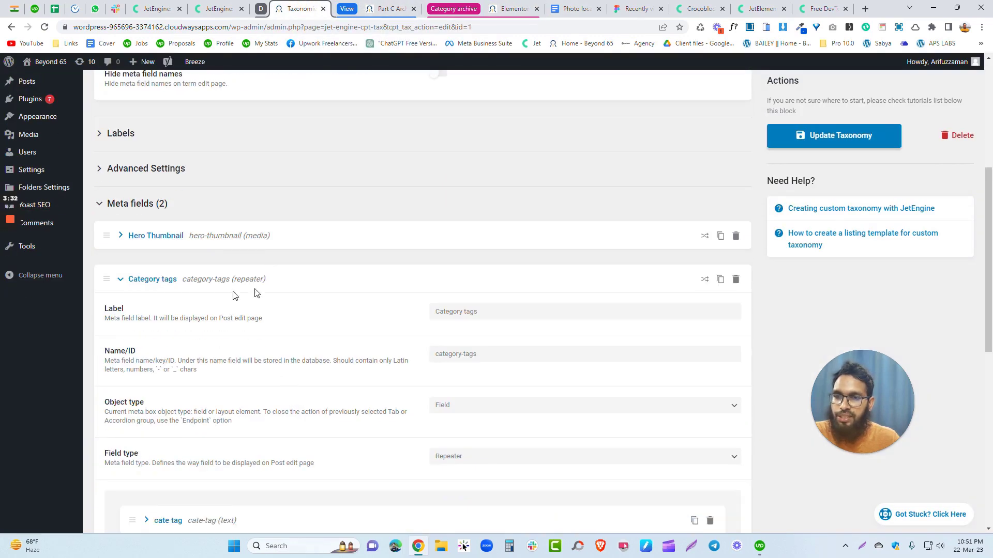
left_click(472, 354)
left_click_drag(472, 354, 410, 355)
left_click(370, 348)
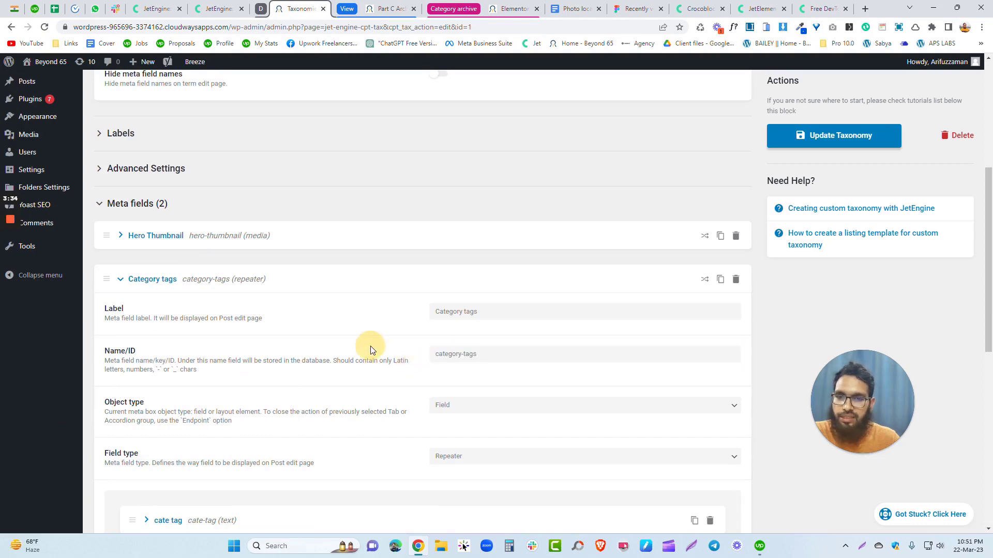
scroll(416, 339, "down", 3)
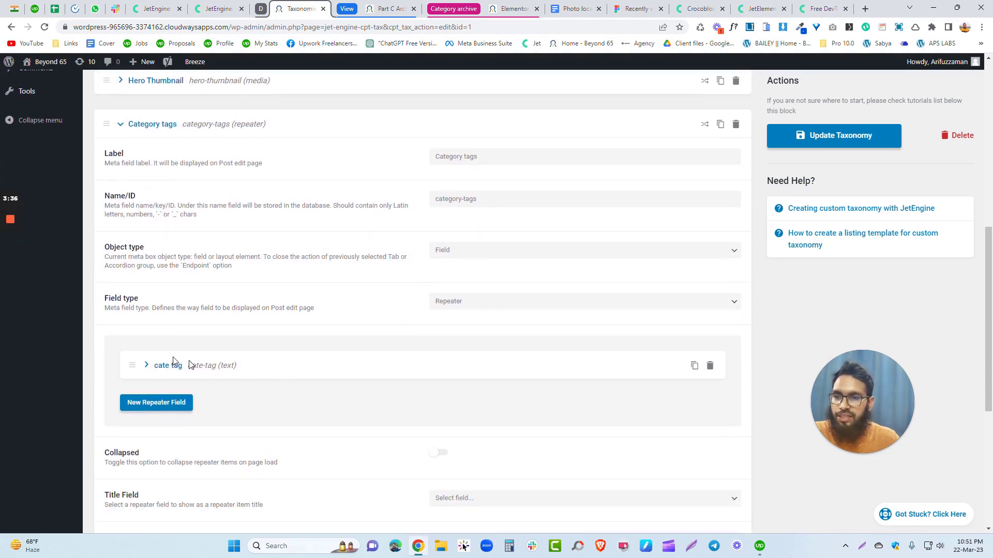
left_click(209, 371)
scroll(209, 371, "down", 2)
left_click_drag(466, 337, 428, 336)
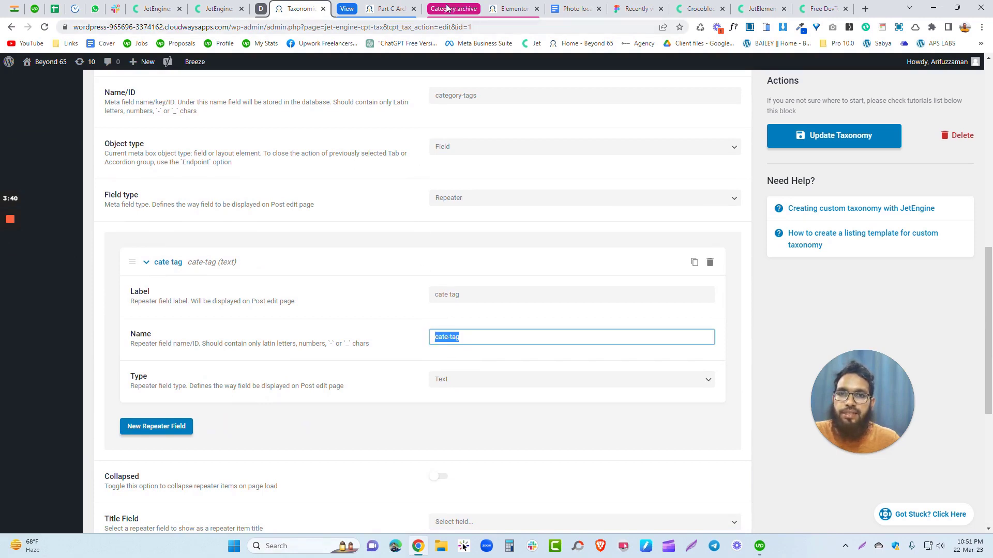
Examine the cate-tag macro and the non-breaking space in the Dynamic Repeater's item format, comparing them with the Part C page
left_click(513, 8)
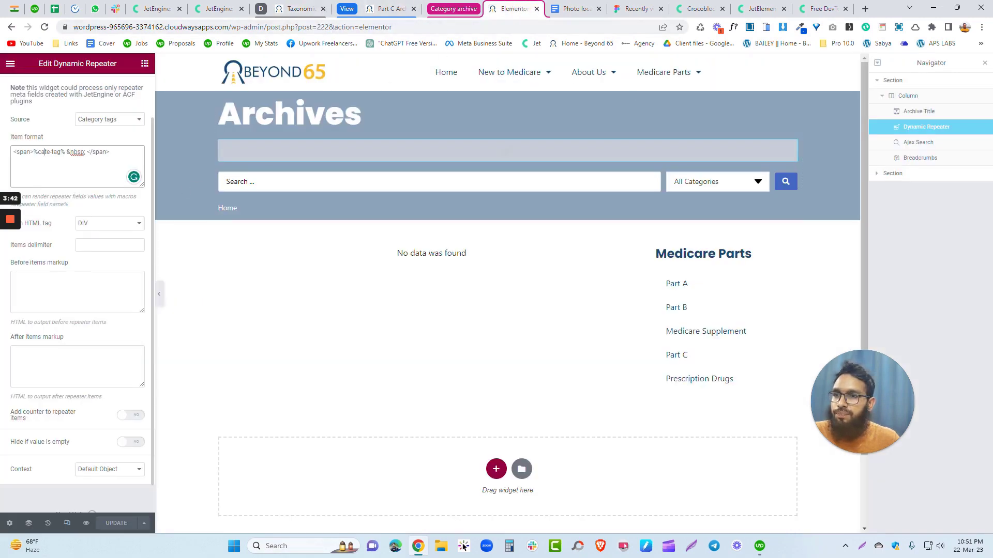
left_click(45, 151)
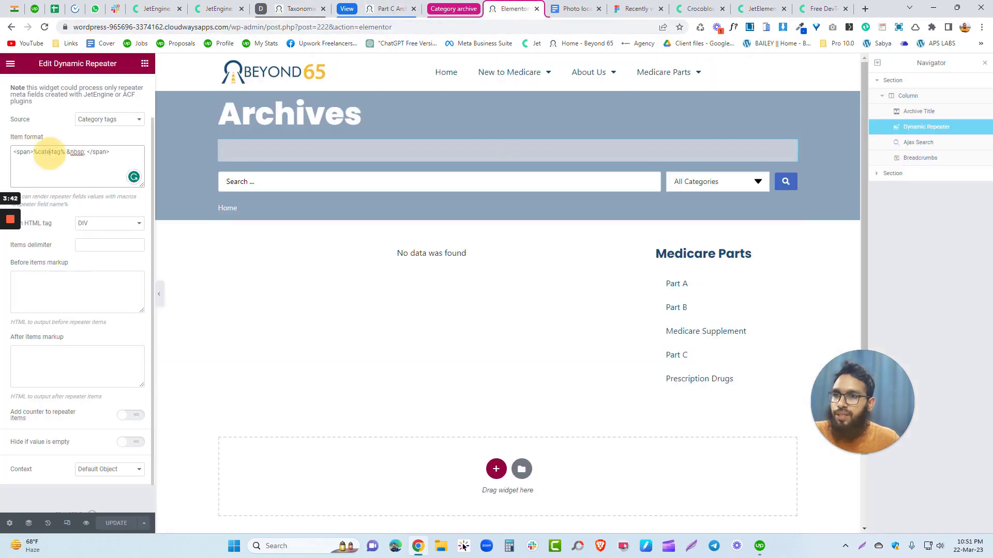
left_click(405, 5)
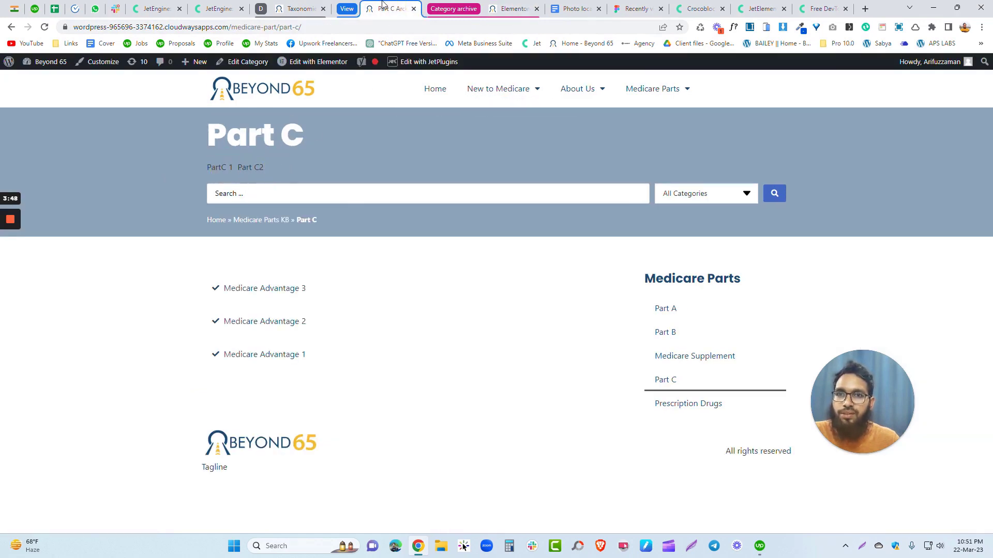
left_click(302, 9)
left_click(518, 7)
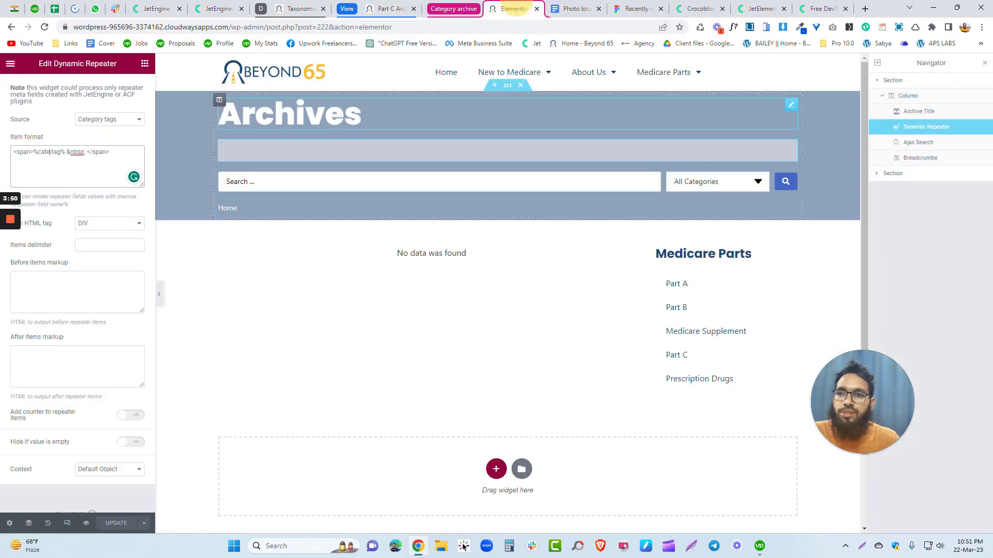
left_click_drag(66, 152, 85, 152)
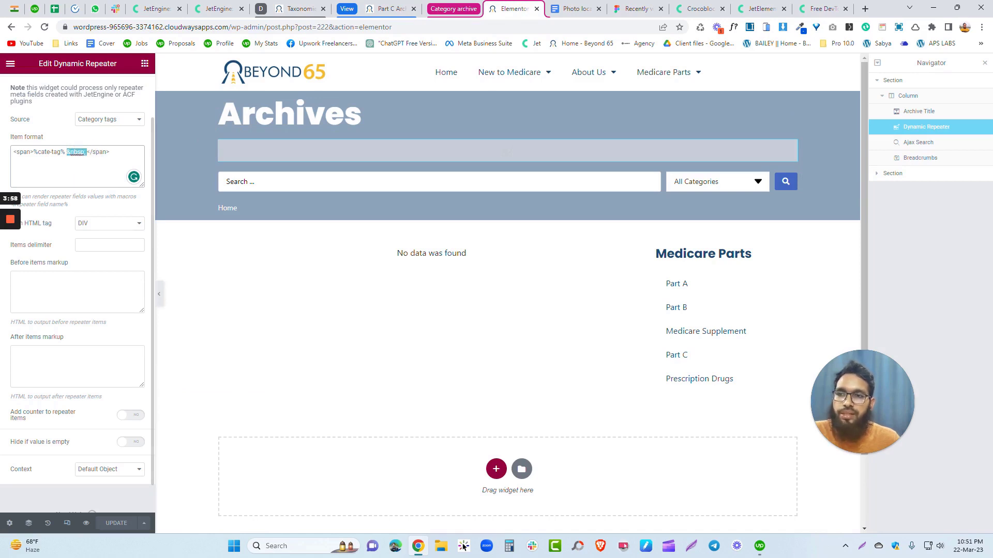
left_click(116, 150)
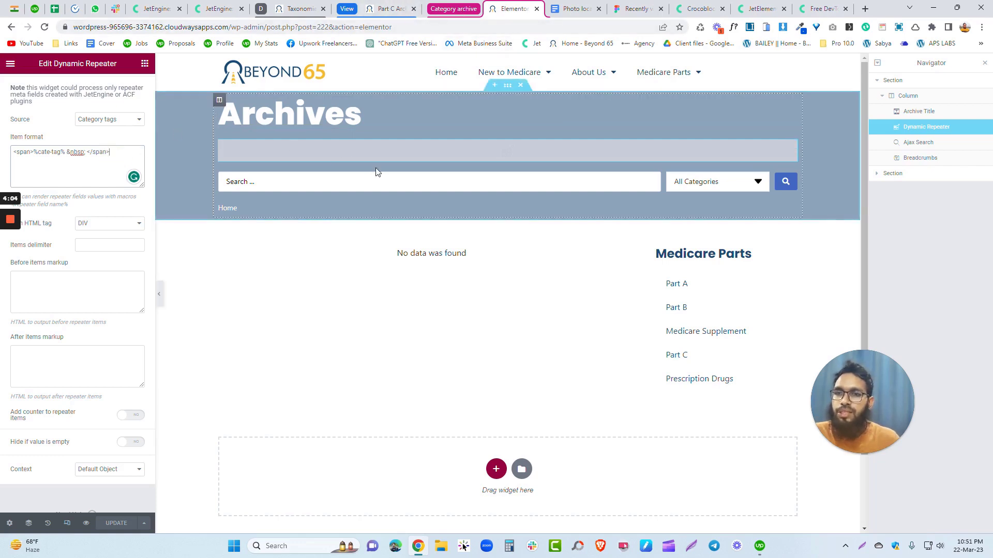
Open JetEngine's meta boxes from the Medicare Category taxonomy page and start a new meta box
left_click(10, 225)
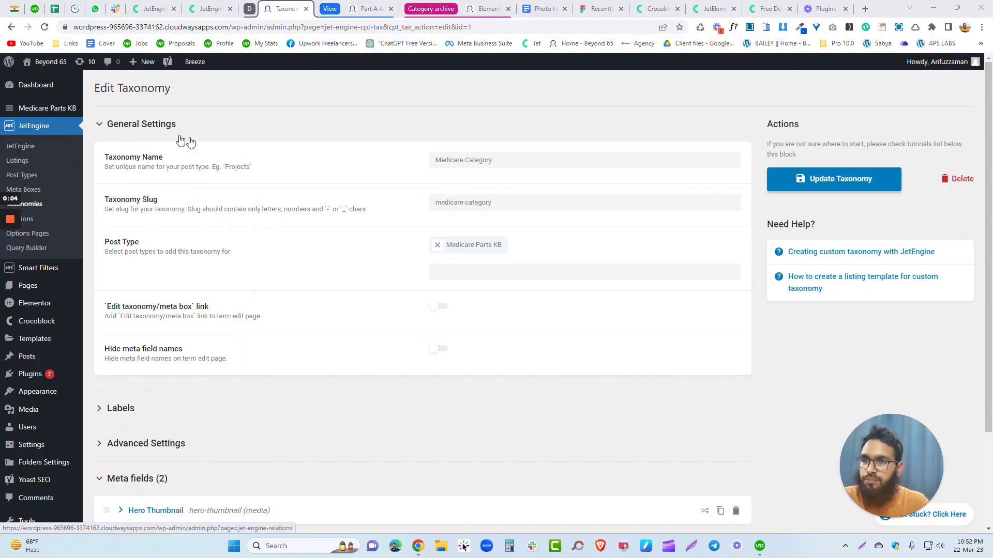
scroll(144, 388, "down", 3)
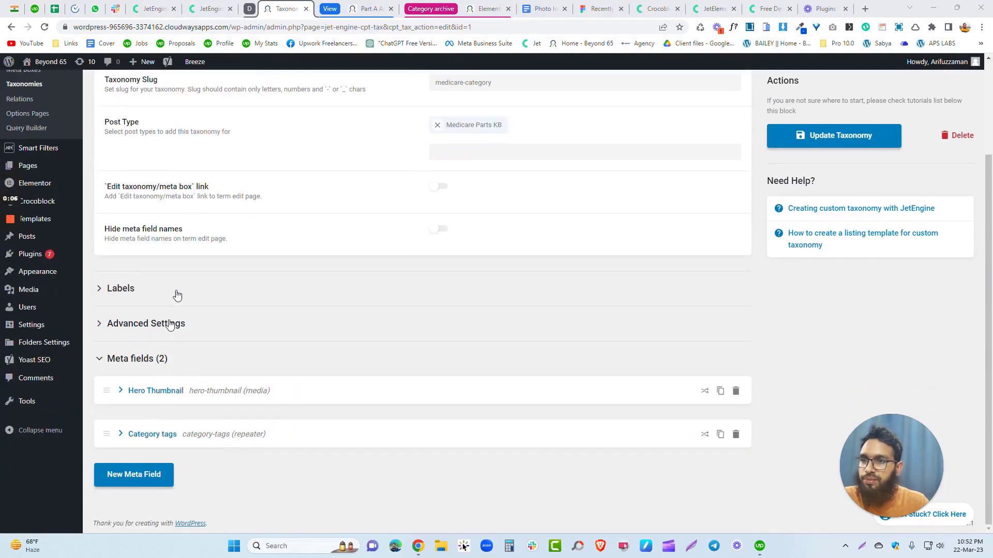
scroll(178, 295, "up", 3)
scroll(77, 195, "down", 1)
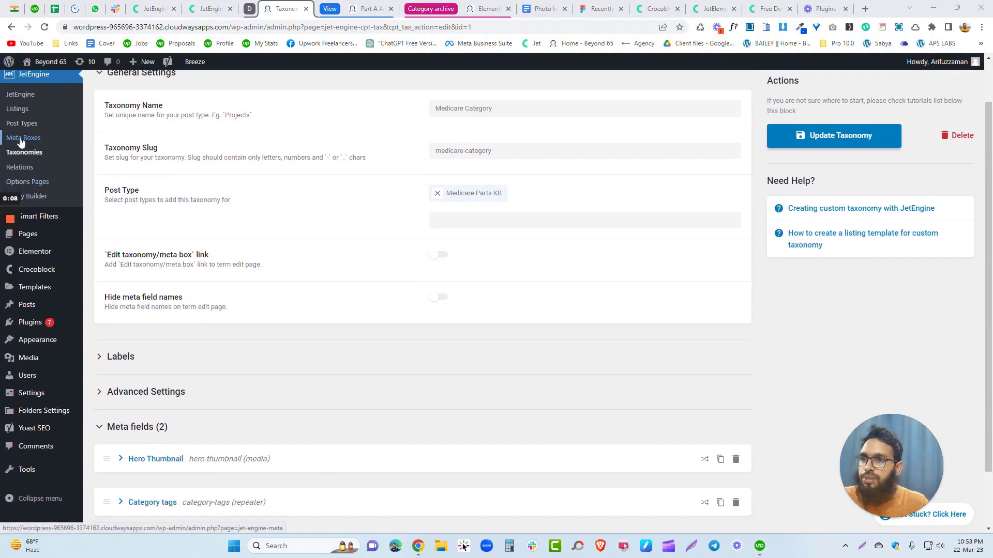
left_click(21, 139)
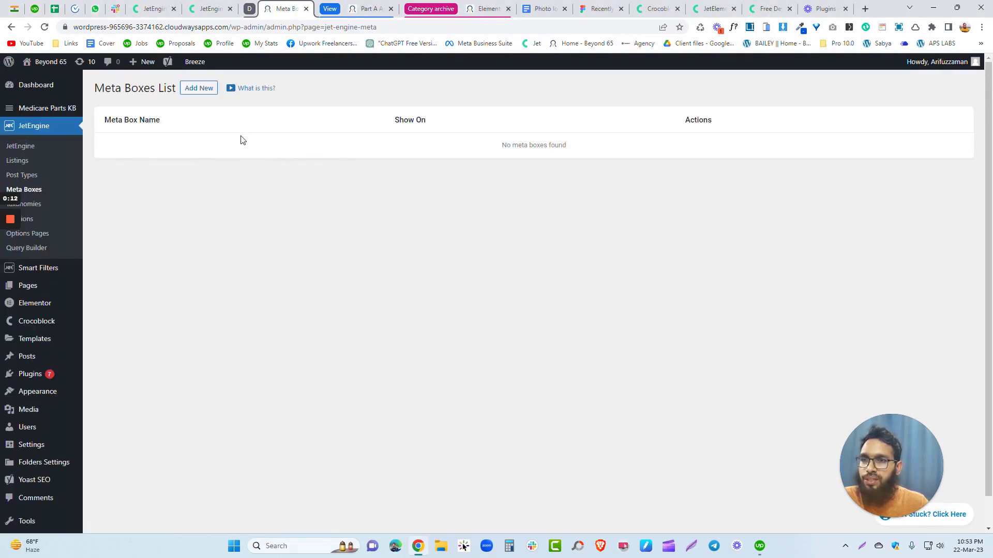
left_click(199, 89)
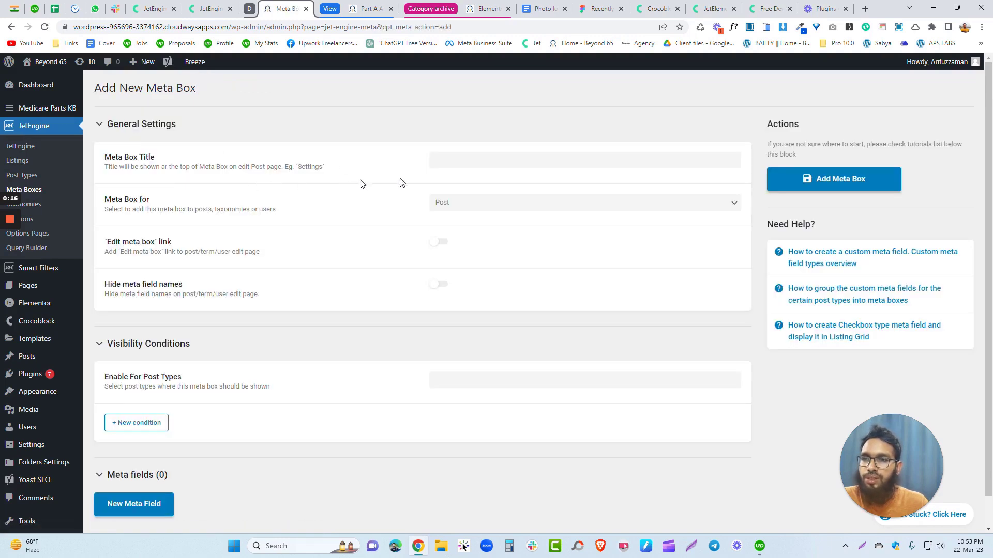
Title the new meta box "extra info for category" and assign it to Taxonomy
left_click(463, 162)
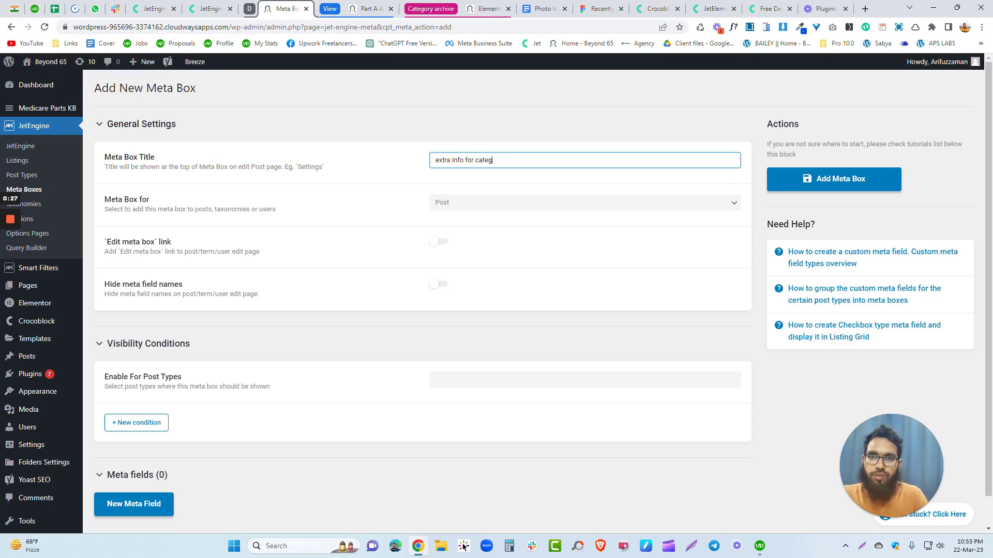
left_click(388, 128)
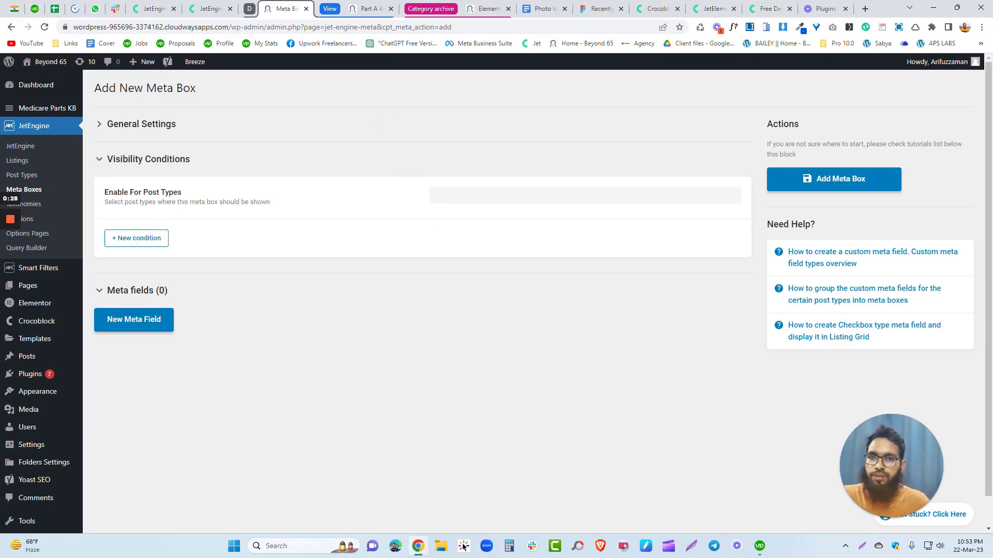
left_click(142, 129)
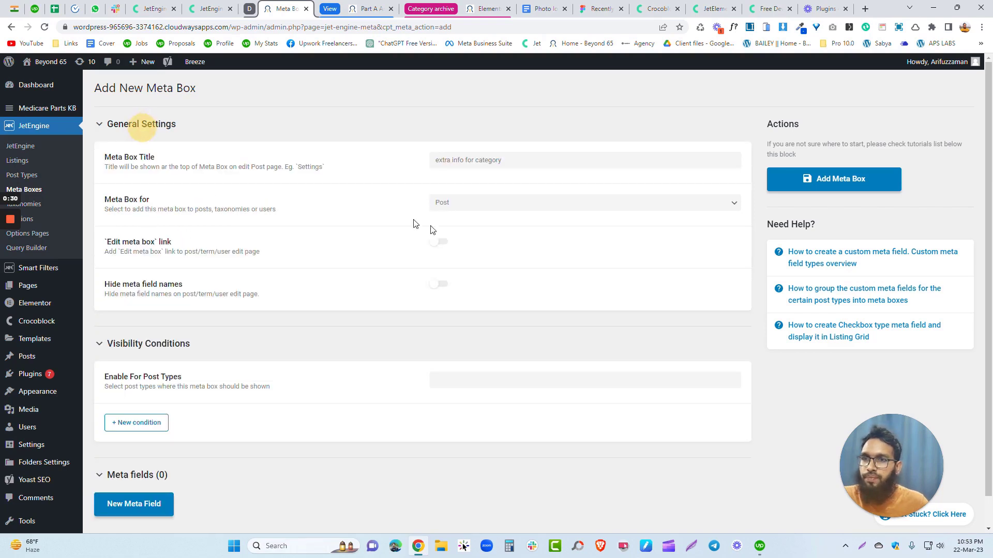
left_click(455, 205)
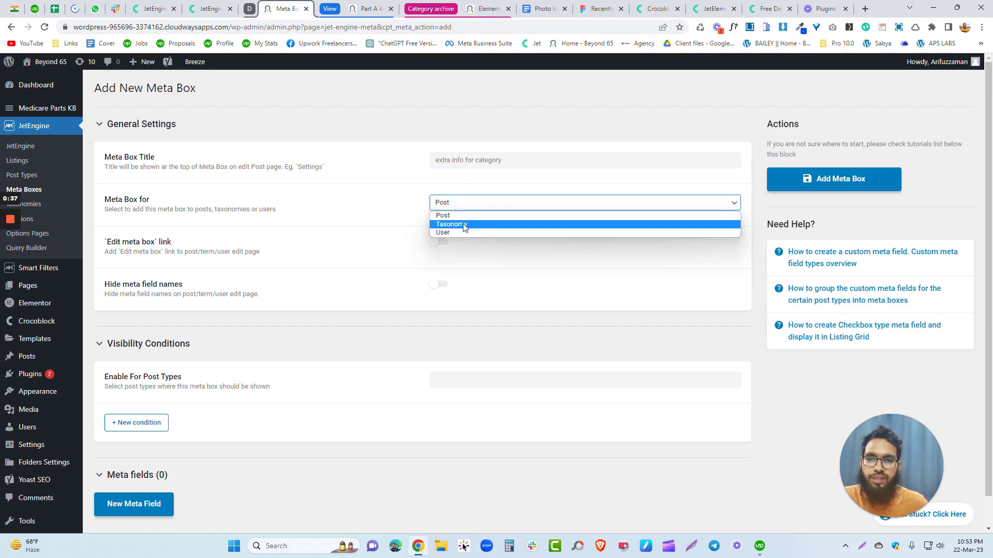
left_click(463, 225)
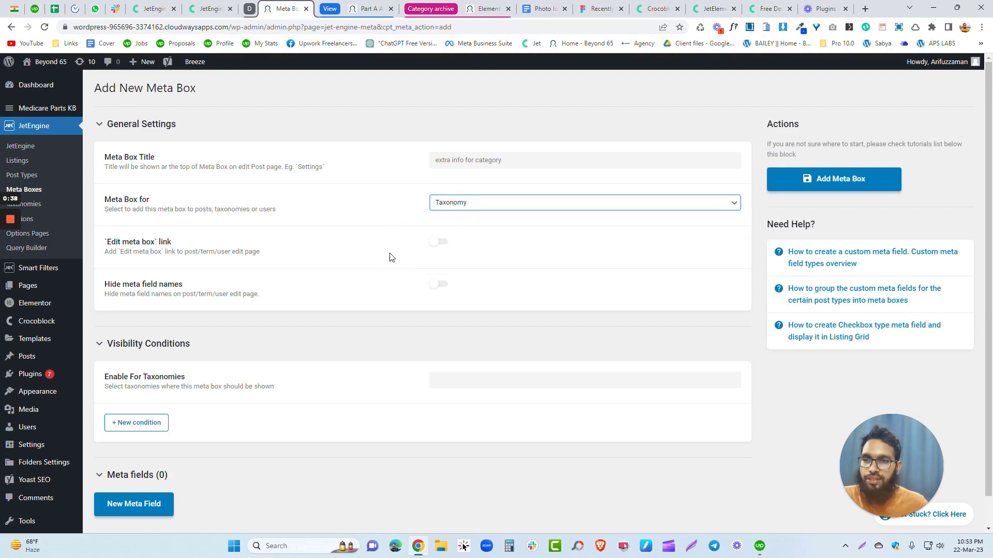
Enable the meta box for the Medicare Category taxonomy in its visibility conditions
scroll(388, 264, "down", 1)
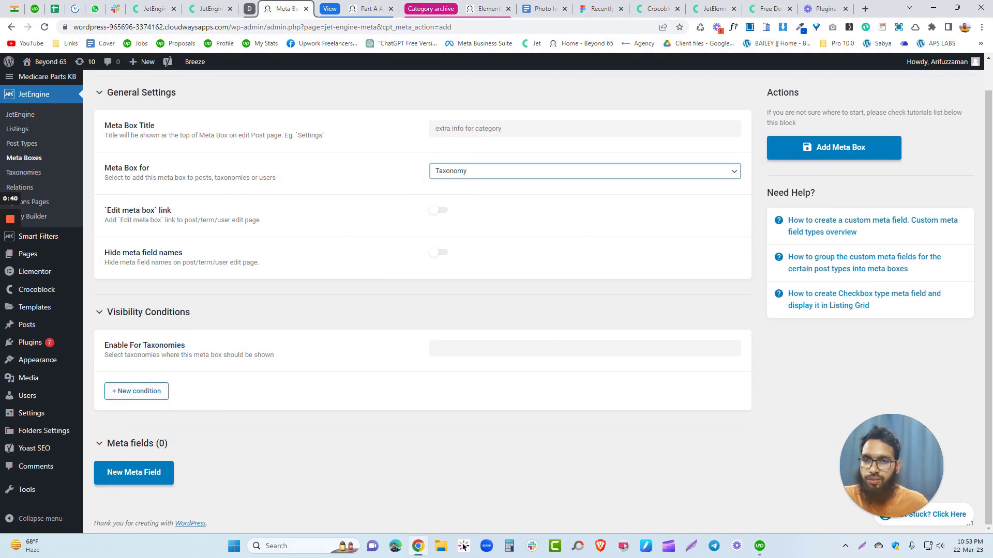
left_click(460, 347)
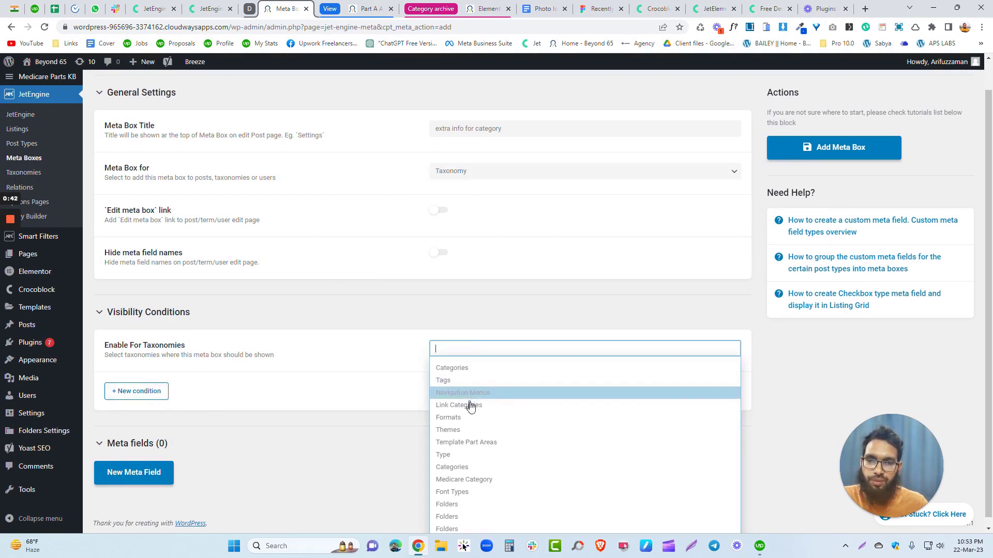
scroll(478, 485, "down", 1)
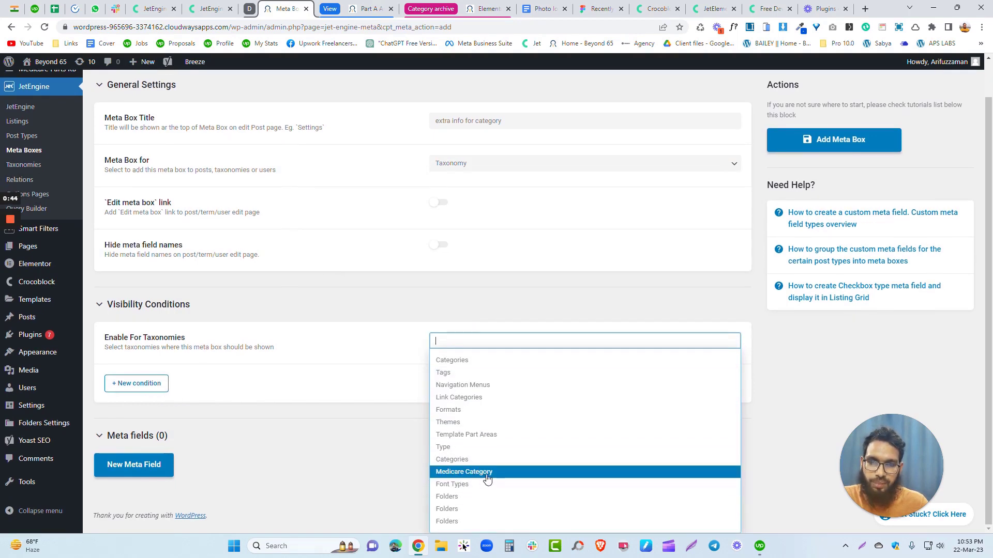
left_click(485, 476)
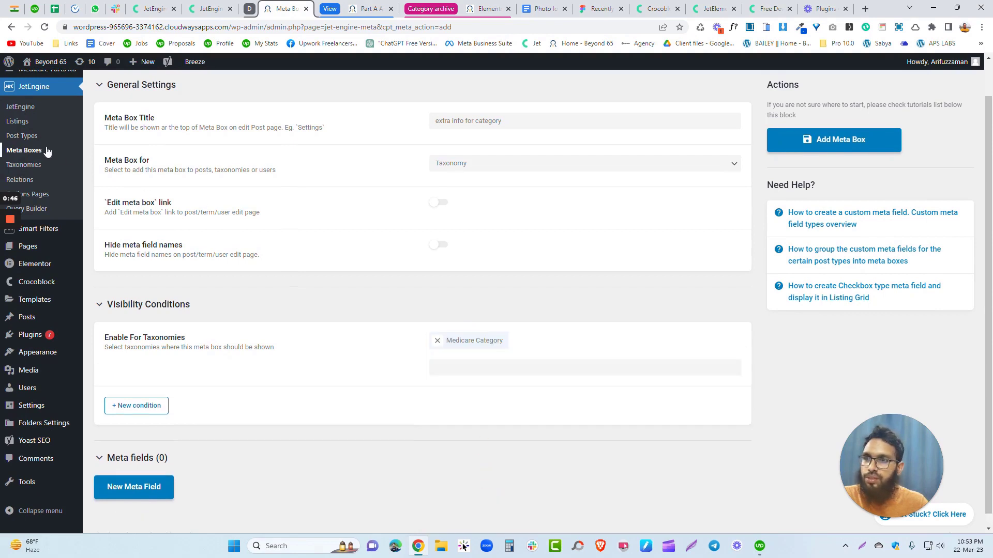
scroll(45, 135, "up", 1)
mouse_move(54, 110)
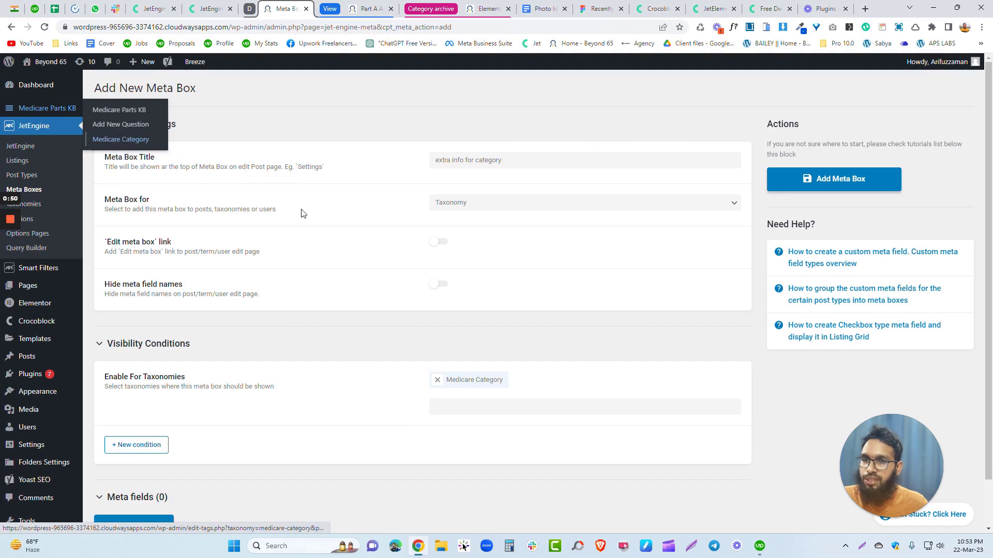
Add a new meta field to the meta box
scroll(315, 258, "down", 1)
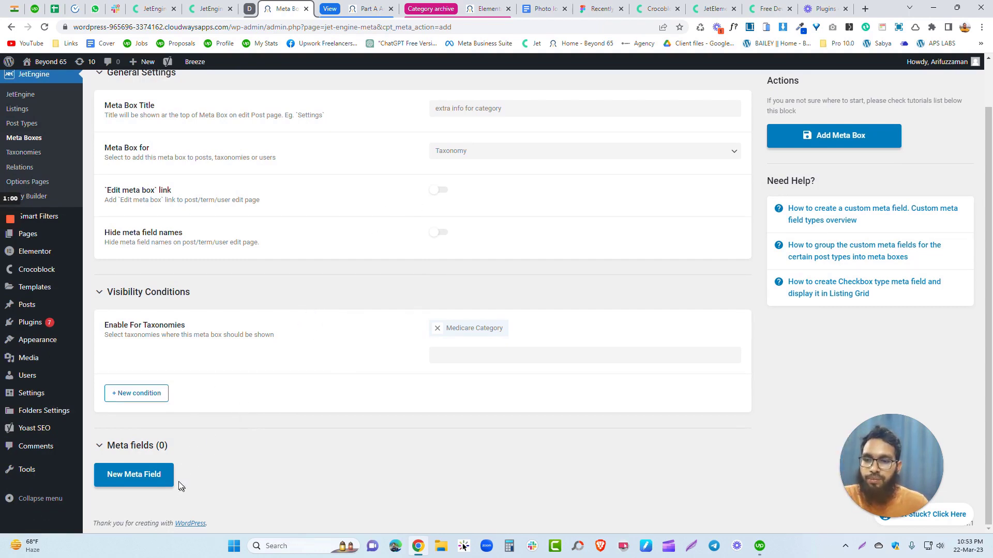
left_click(155, 478)
scroll(310, 393, "down", 4)
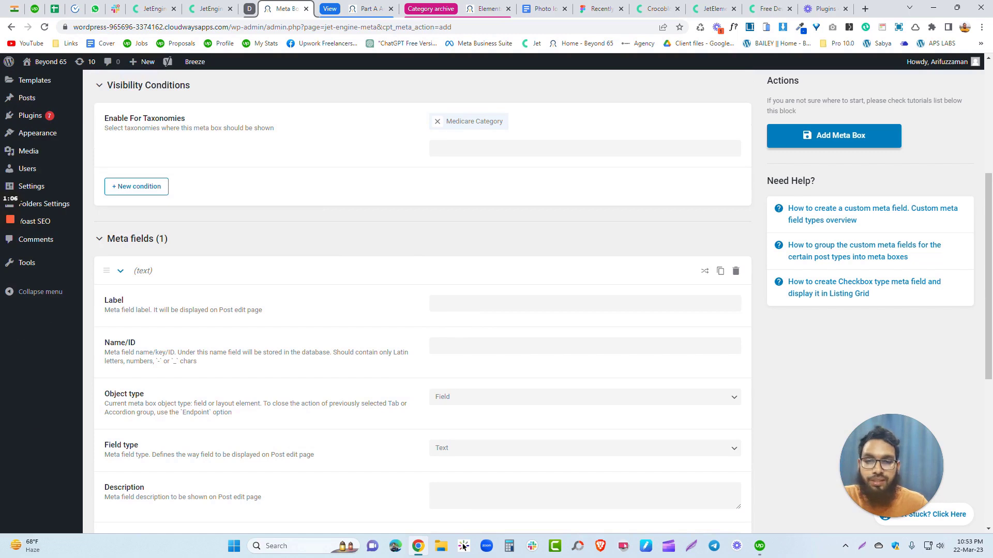
Examine the new meta field's settings, including the available field types and the options from label to conditional logic
scroll(461, 313, "down", 2)
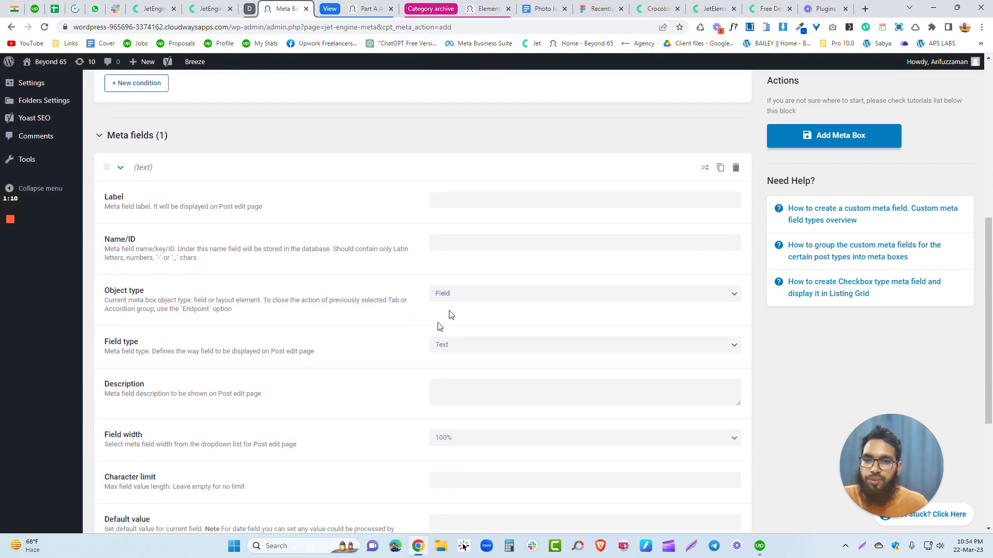
left_click(455, 350)
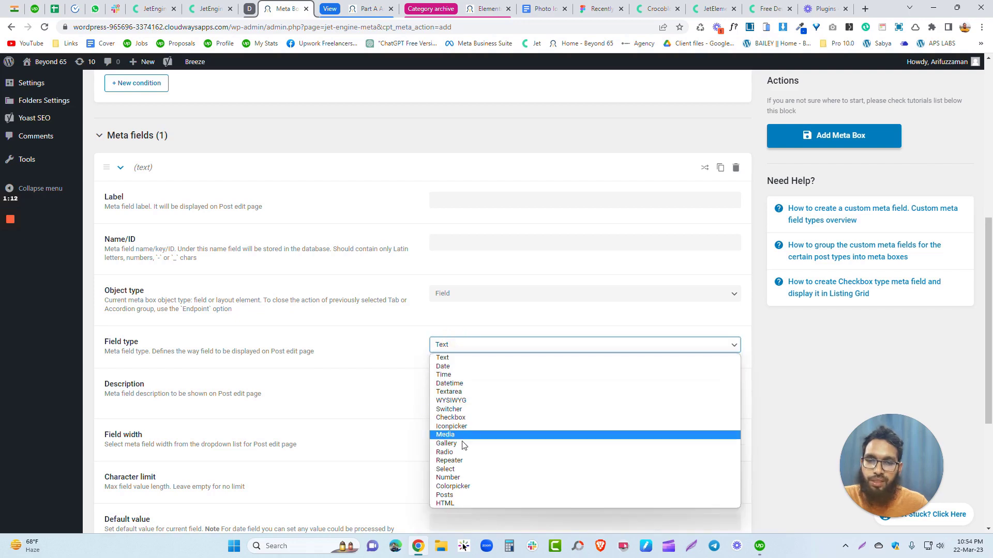
left_click(372, 354)
scroll(423, 386, "down", 1)
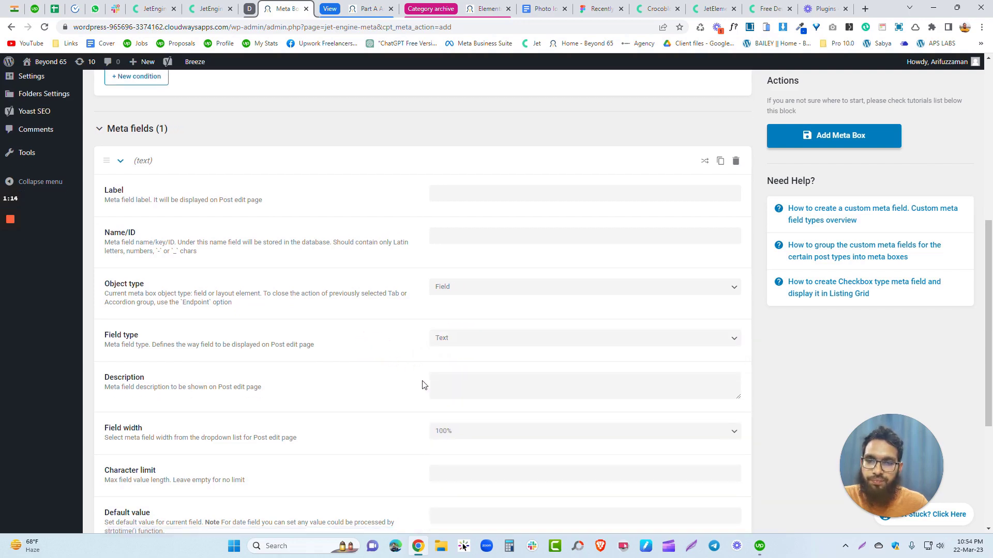
scroll(350, 362, "down", 2)
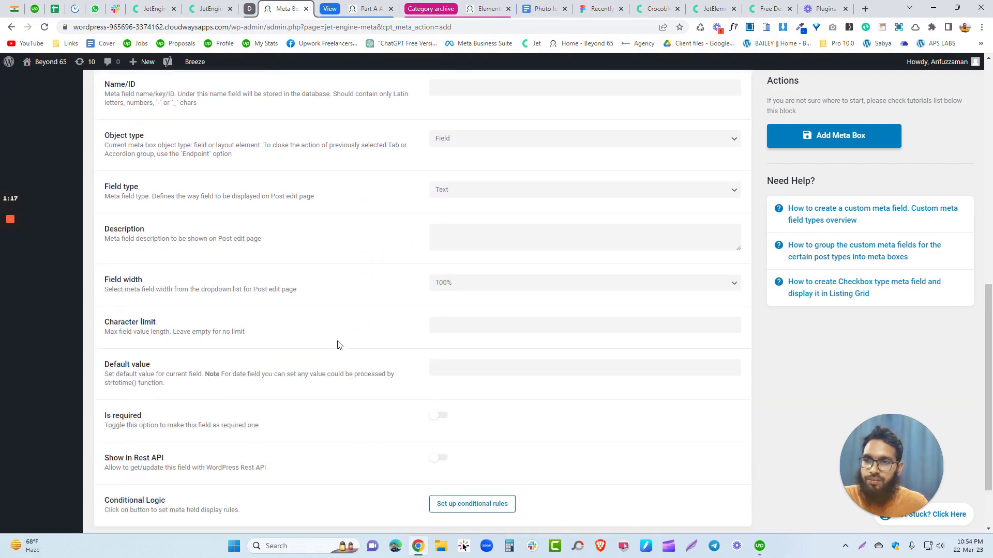
scroll(455, 214, "up", 3)
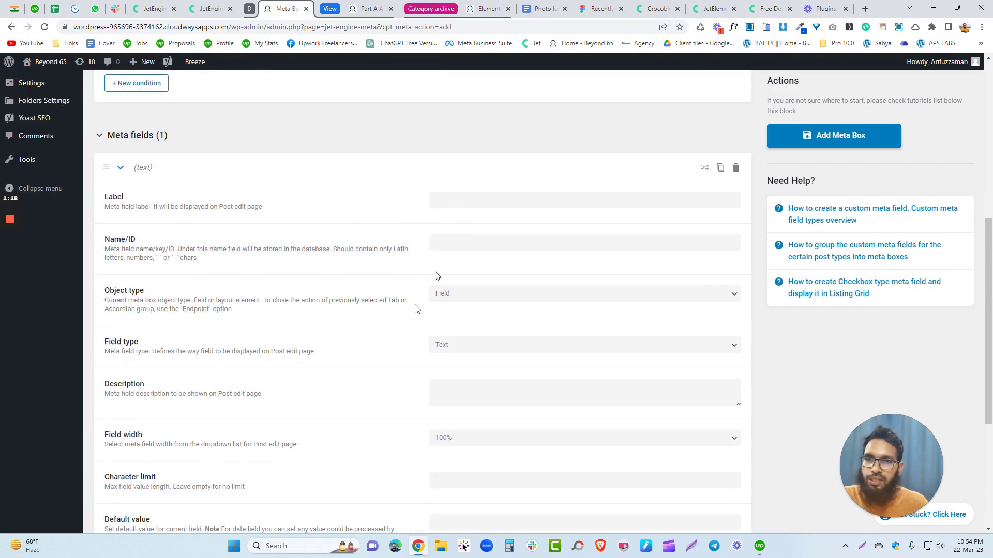
scroll(414, 309, "down", 5)
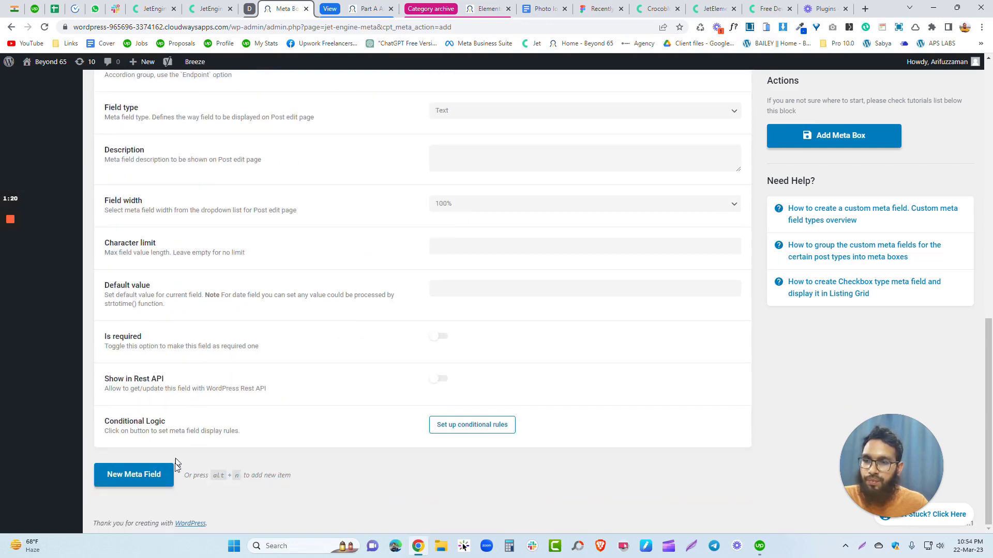
scroll(322, 306, "up", 4)
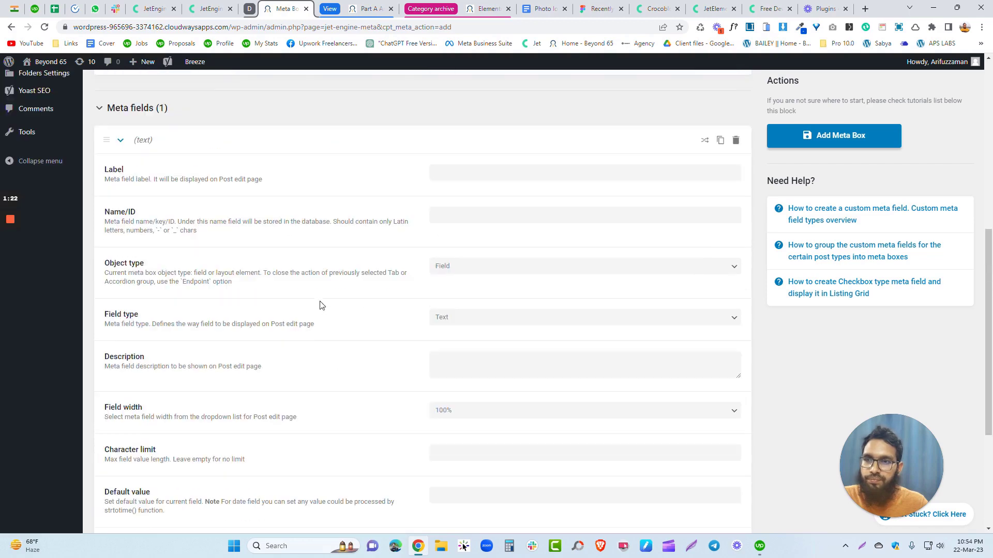
mouse_move(6, 259)
scroll(8, 258, "down", 4)
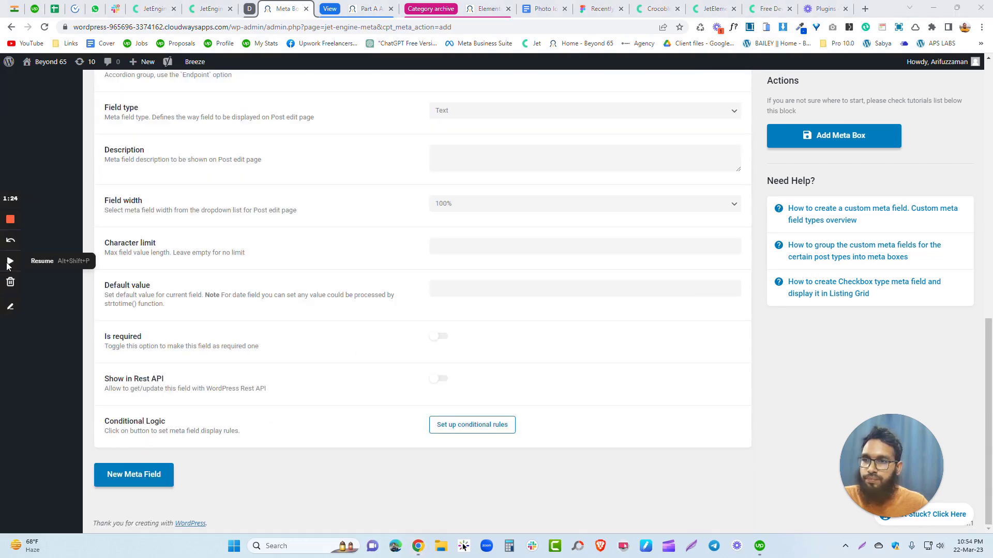
scroll(410, 288, "up", 3)
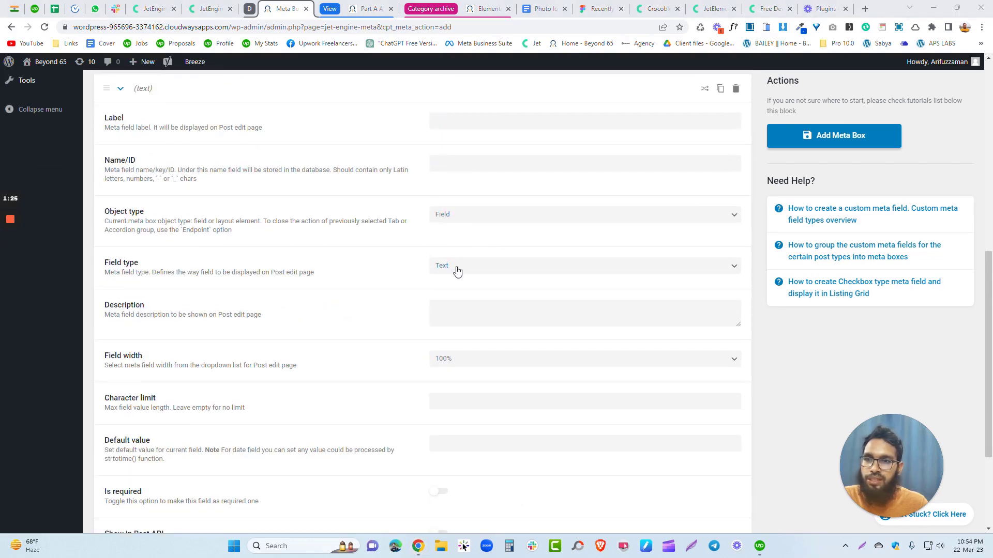
Set the meta field's type to Repeater and add a text repeater field labelled "cate tag" inside it
left_click(455, 268)
left_click(457, 382)
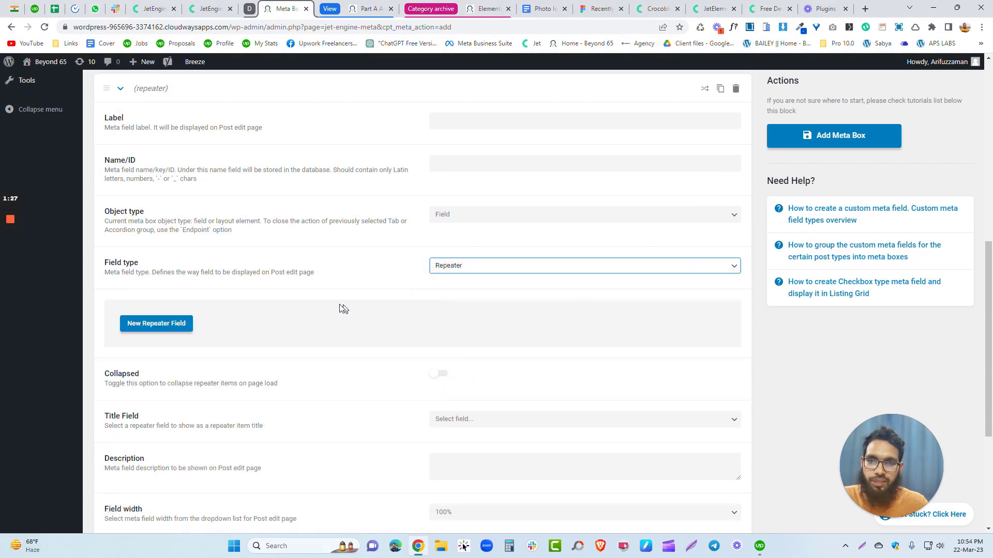
scroll(339, 308, "down", 1)
left_click(155, 270)
left_click(450, 310)
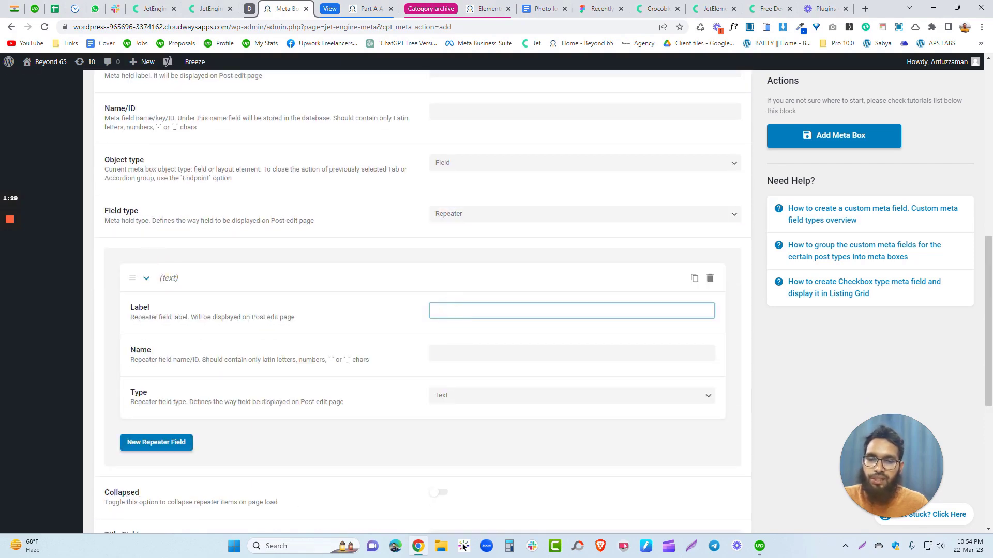
type("c")
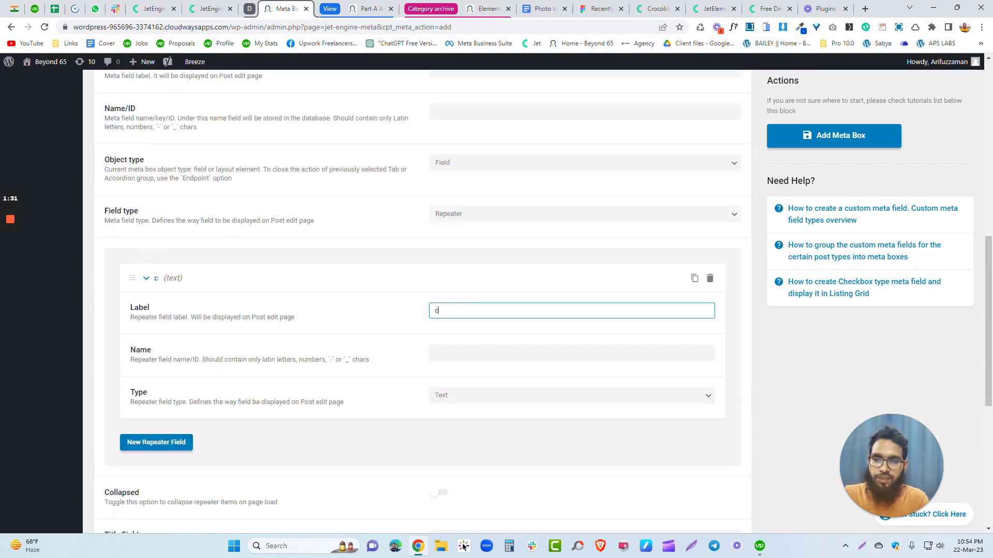
type("ate tag")
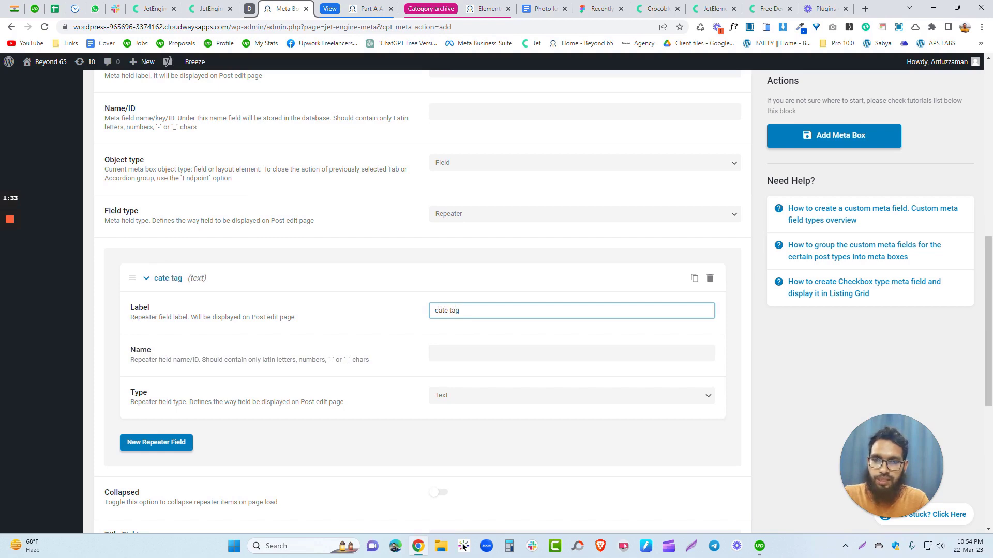
left_click(389, 317)
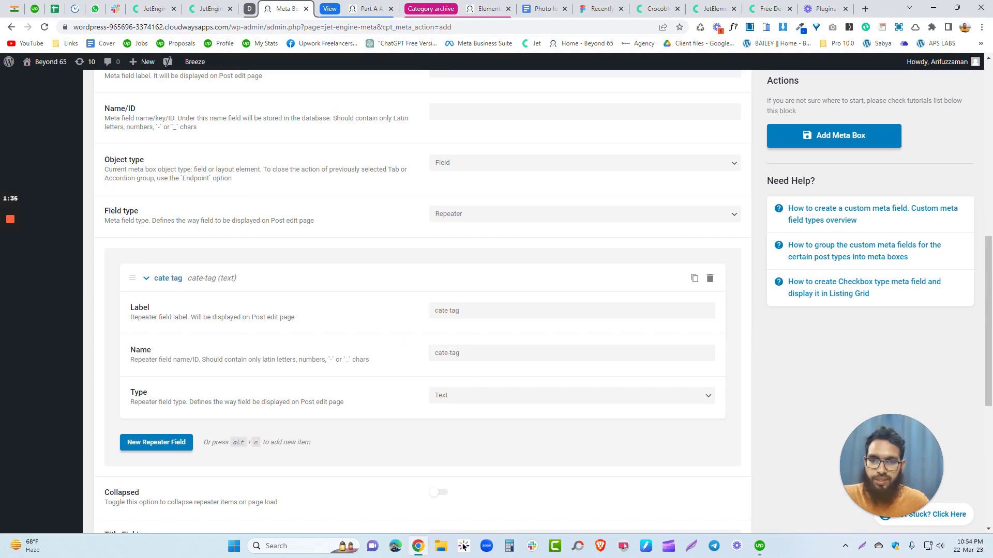
Review the meta box setup, open the Prescription Drugs term of Medicare Category for editing, and look at its Category tags field
scroll(342, 341, "up", 3)
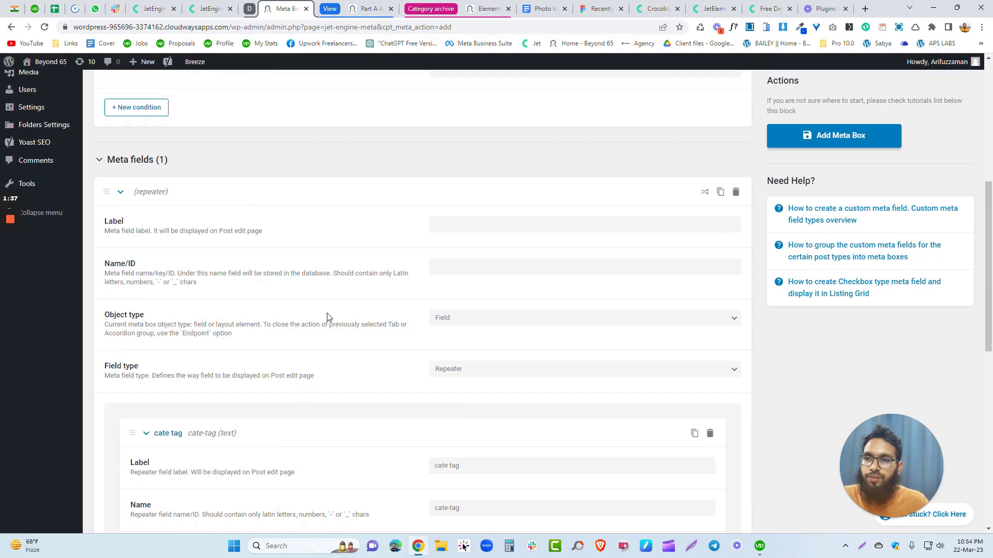
scroll(213, 259, "up", 5)
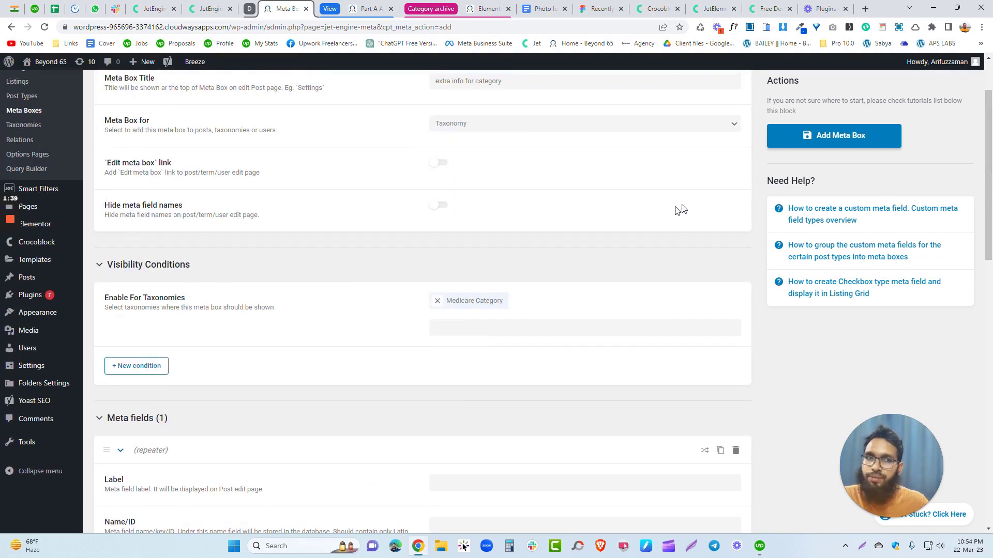
scroll(364, 365, "down", 10)
scroll(550, 268, "up", 10)
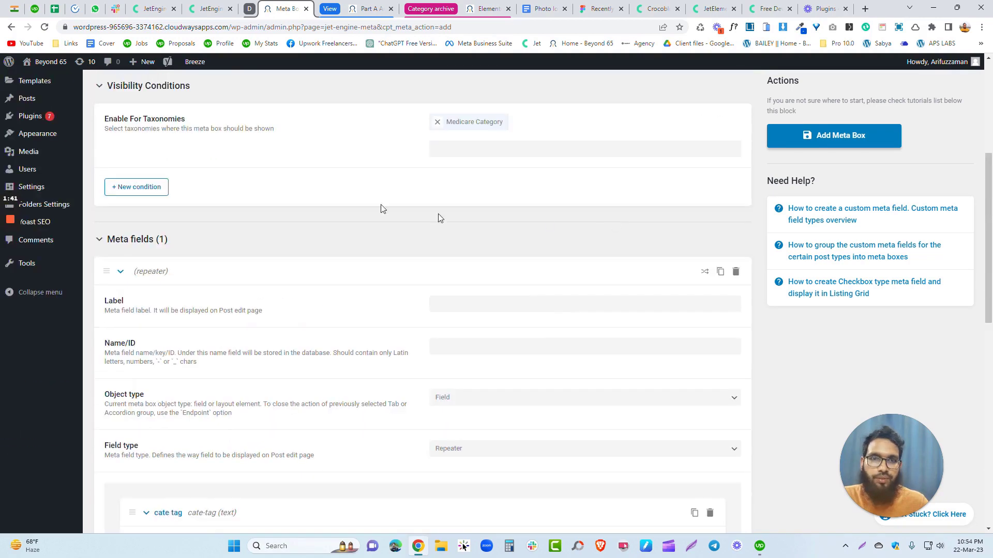
scroll(282, 193, "up", 1)
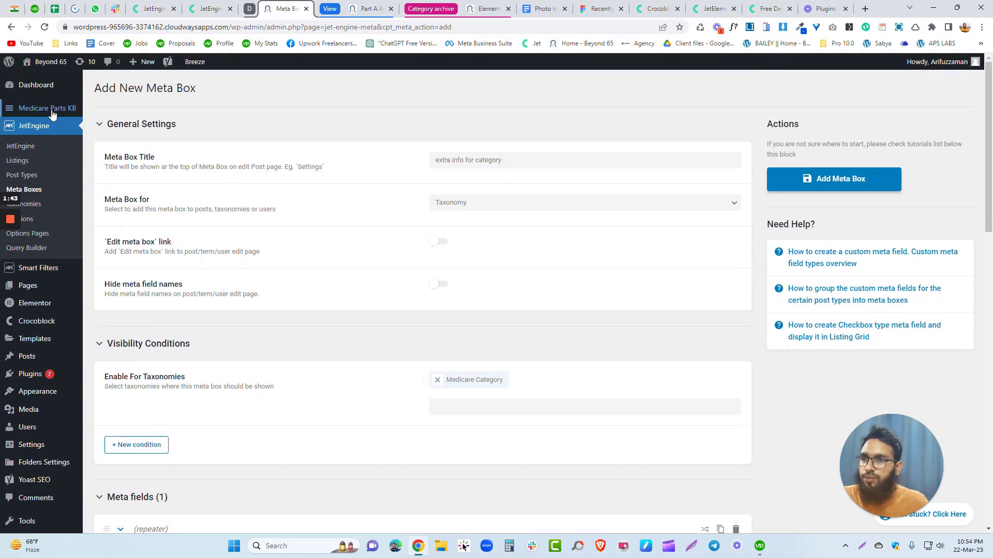
mouse_move(85, 109)
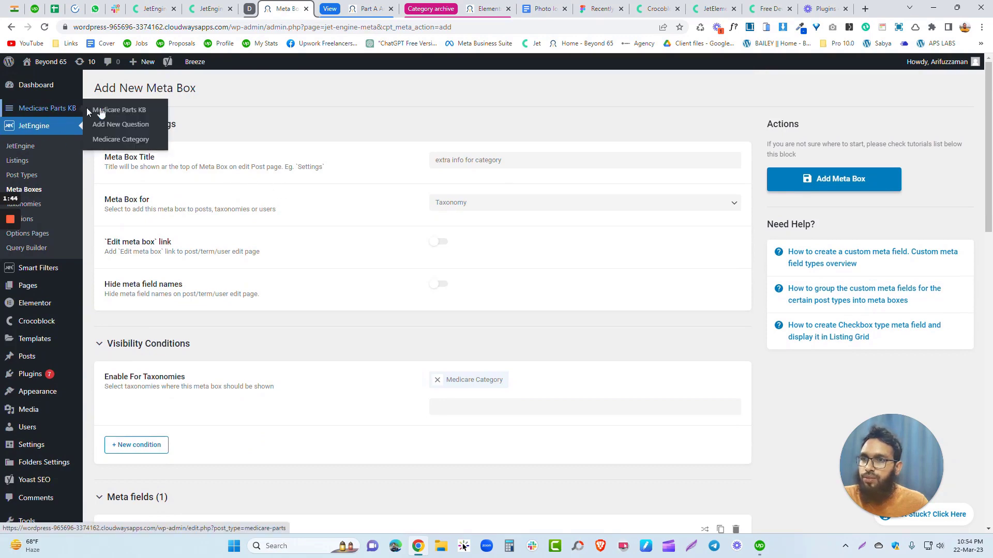
left_click(123, 140)
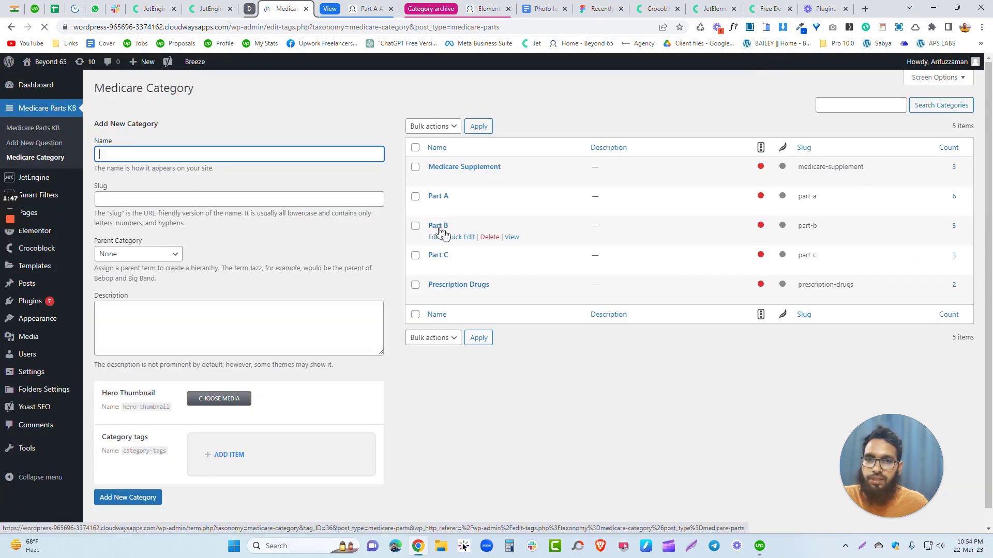
left_click(433, 297)
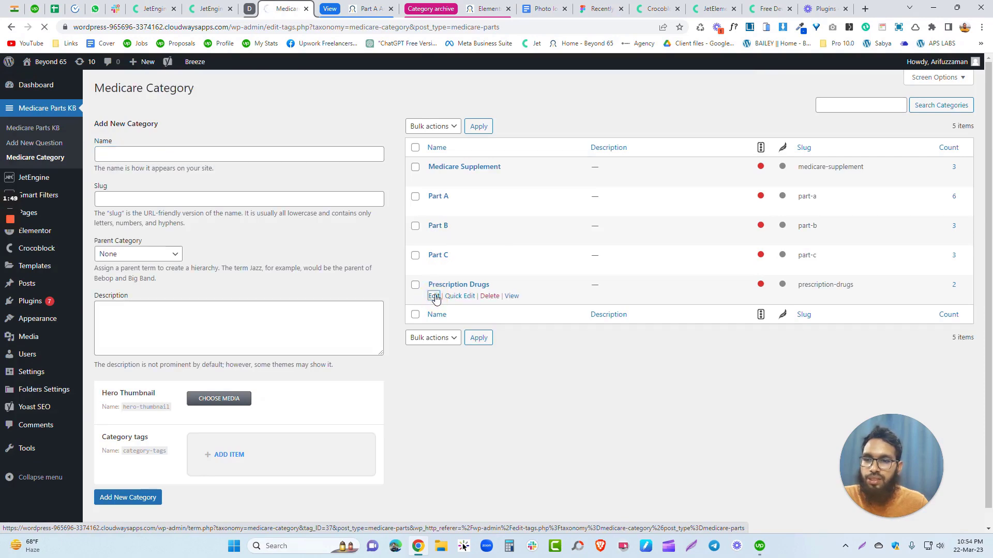
scroll(217, 263, "down", 5)
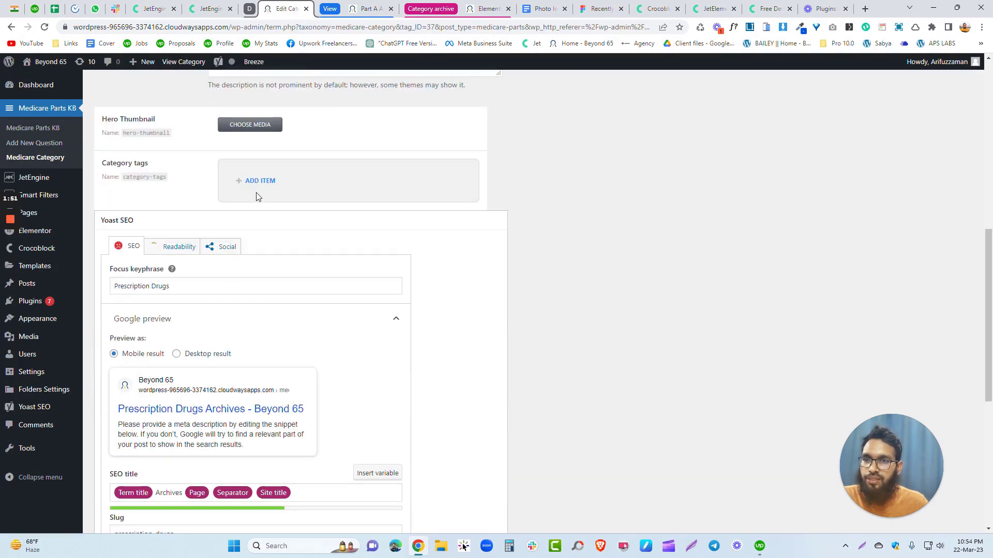